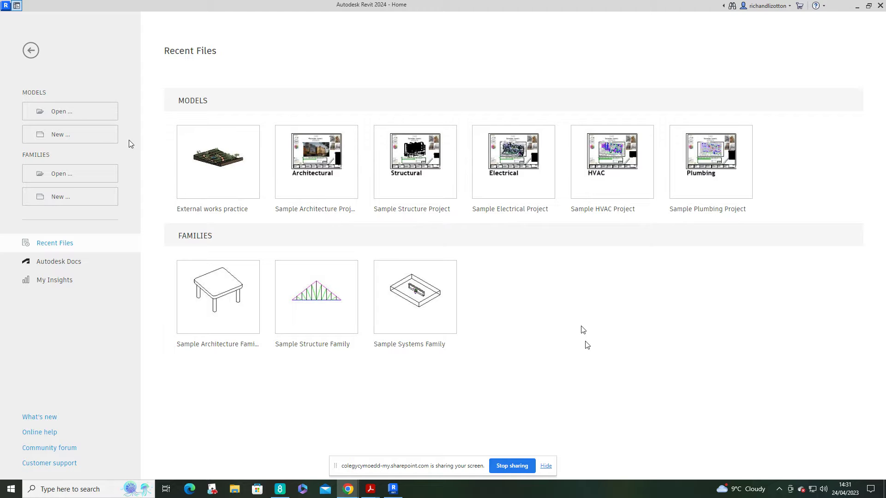
# - Create a new project, Project4, from the Architectural Template
pyautogui.click(81, 140)
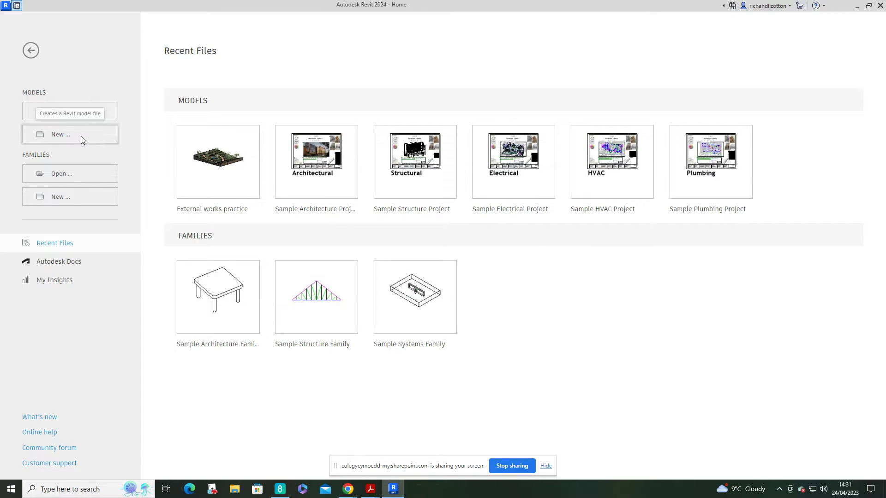
pyautogui.click(442, 224)
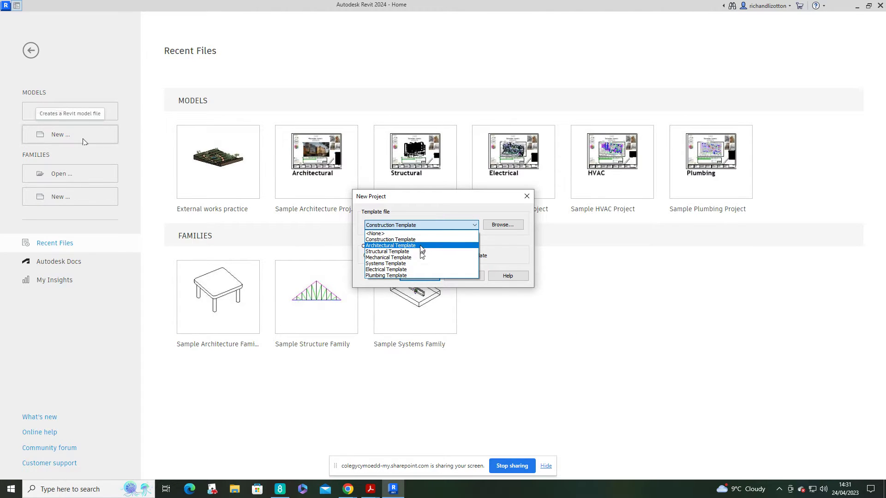
pyautogui.click(420, 249)
pyautogui.click(425, 276)
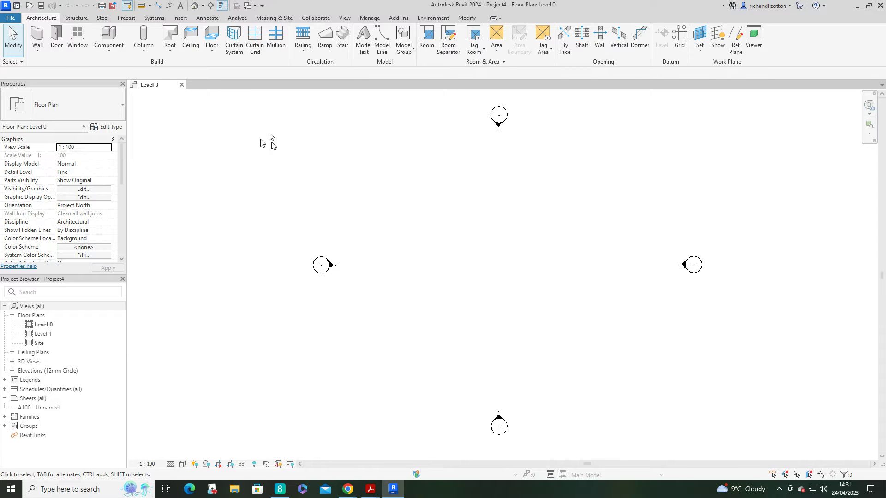
# - On the Massing & Site tab, open the Site floor plan and expand the Toposolid options
pyautogui.click(277, 19)
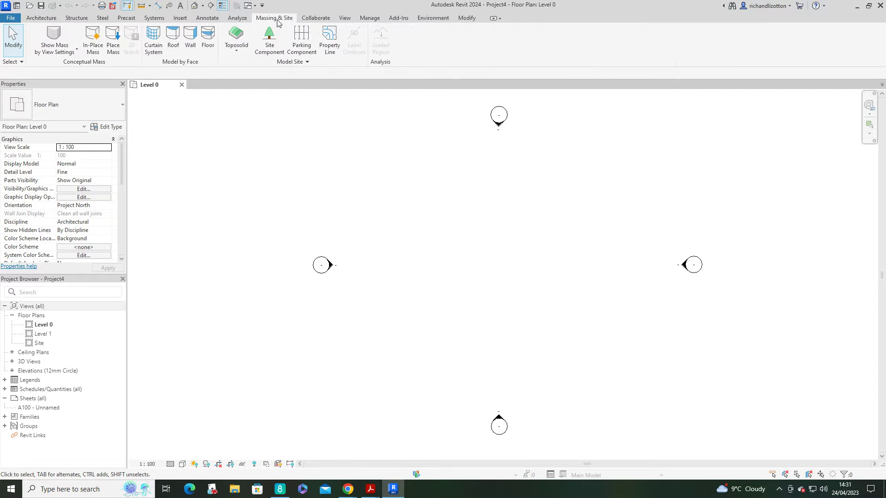
pyautogui.doubleClick(40, 344)
pyautogui.scroll(-5, 498, 249)
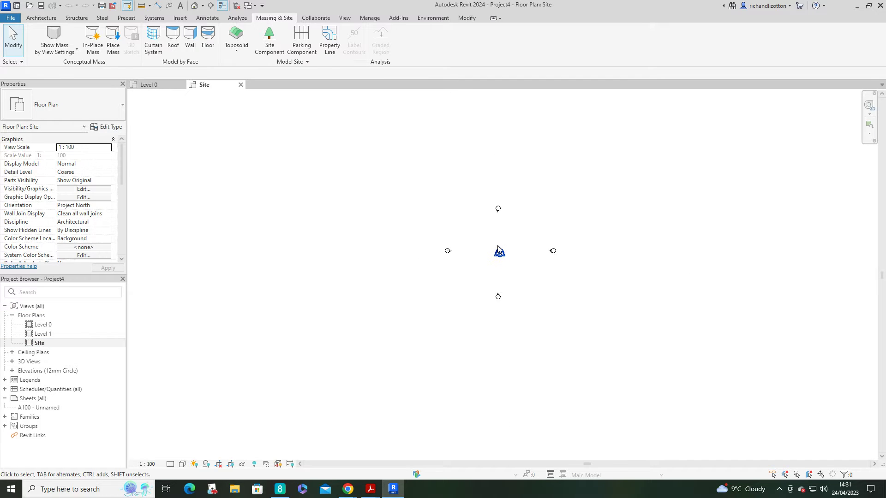
pyautogui.moveTo(523, 263); pyautogui.dragTo(498, 259, button='middle')
pyautogui.click(236, 54)
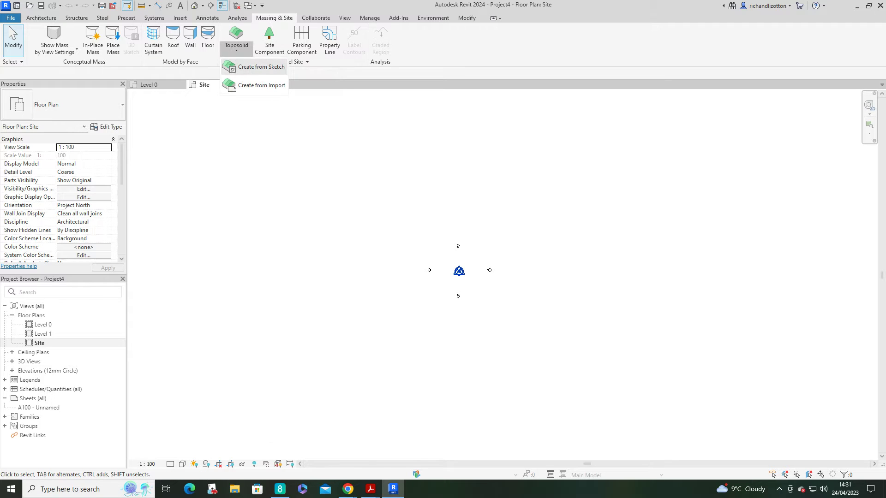
# - Start a toposolid sketch with Create from Sketch and draw a rectangular boundary
pyautogui.click(265, 69)
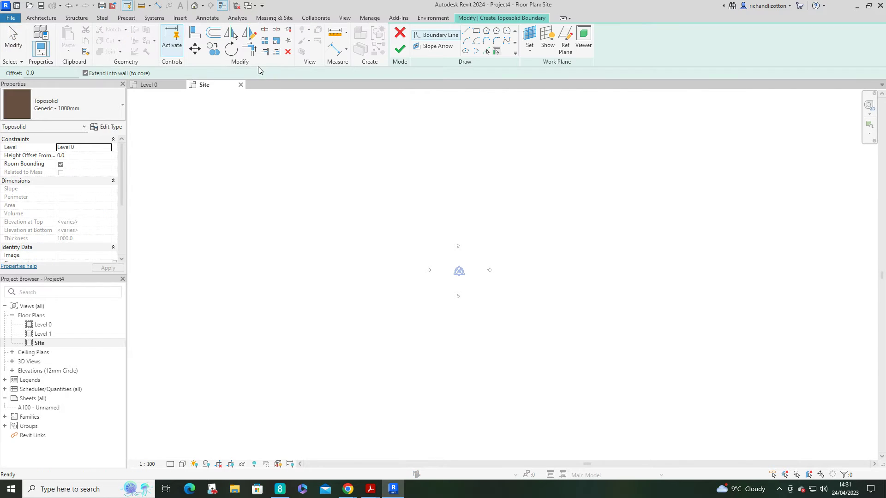
pyautogui.click(476, 30)
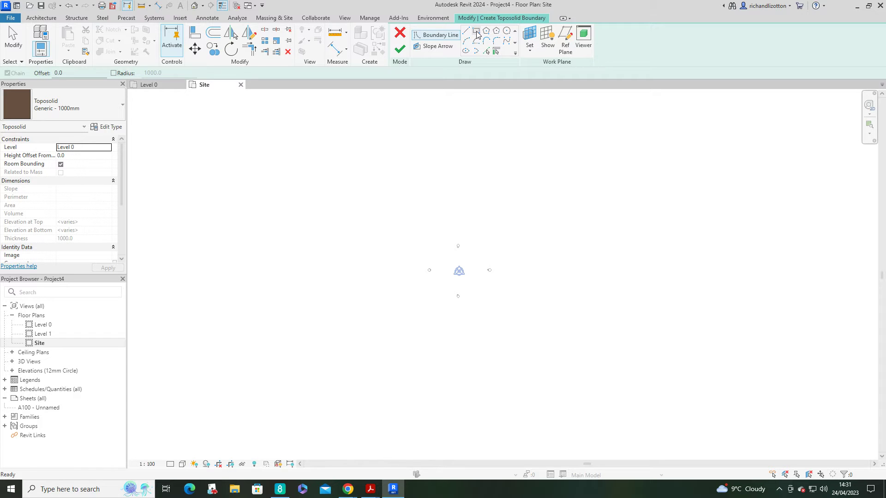
pyautogui.click(345, 203)
pyautogui.click(595, 365)
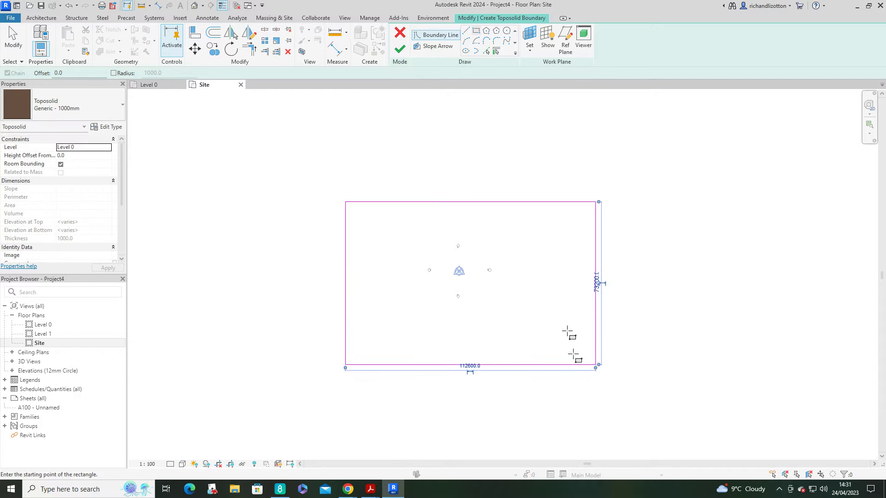
# - Size the rectangle to 60000 by 100000 and finish the toposolid
pyautogui.click(597, 284)
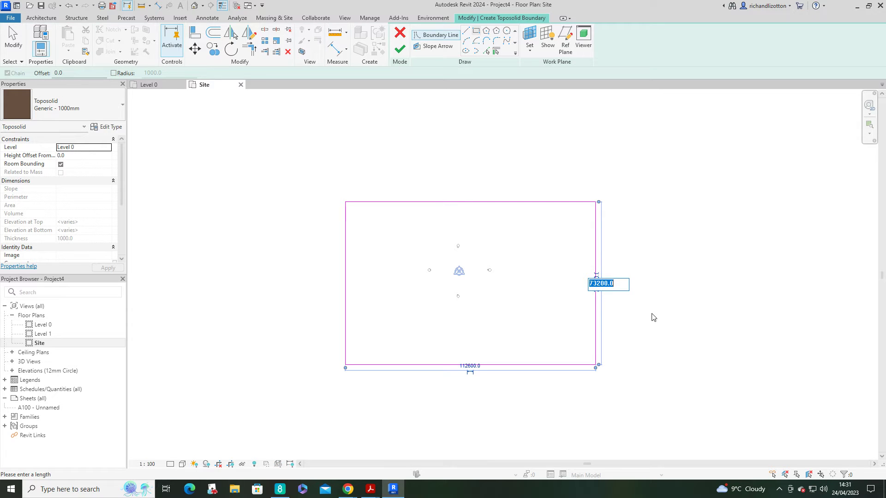
pyautogui.write('60000')
pyautogui.press('Return')
pyautogui.click(470, 368)
pyautogui.write('100')
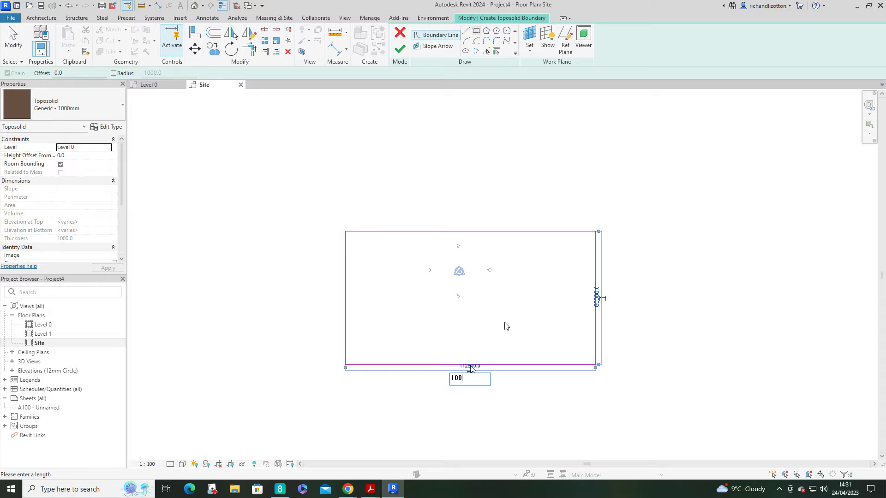
pyautogui.write('000')
pyautogui.press('Return')
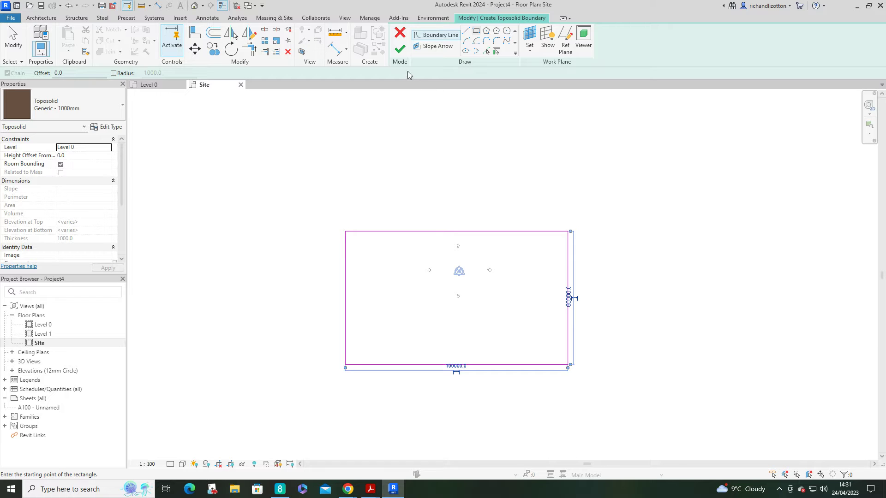
pyautogui.click(400, 48)
pyautogui.click(609, 262)
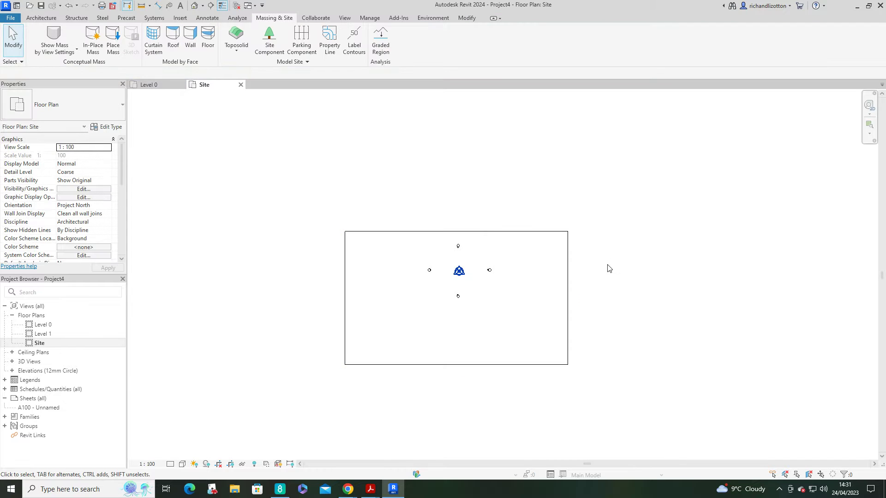
# - Move the top, right and left elevation markers outside the toposolid
pyautogui.scroll(2, 450, 244)
pyautogui.moveTo(447, 247)
pyautogui.mouseDown()
pyautogui.moveTo(484, 257)
pyautogui.moveTo(460, 204)
pyautogui.mouseUp()
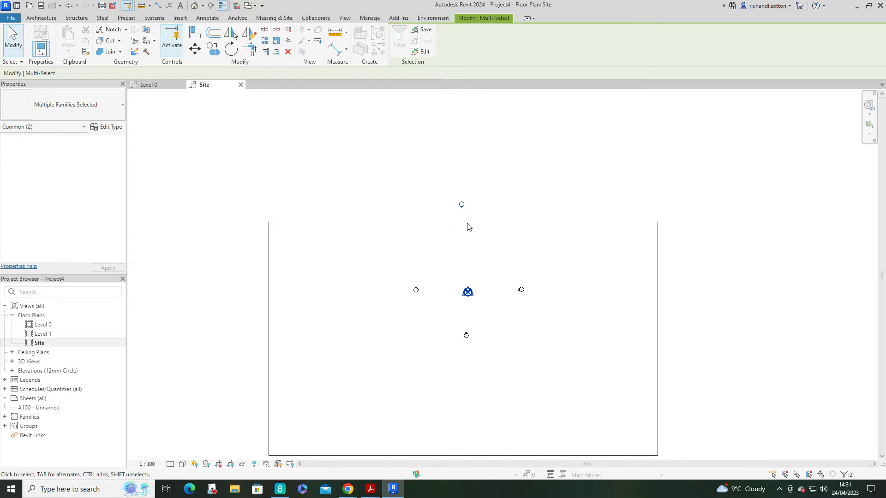
pyautogui.click(529, 302)
pyautogui.moveTo(521, 290); pyautogui.dragTo(677, 352)
pyautogui.moveTo(389, 279); pyautogui.dragTo(459, 329)
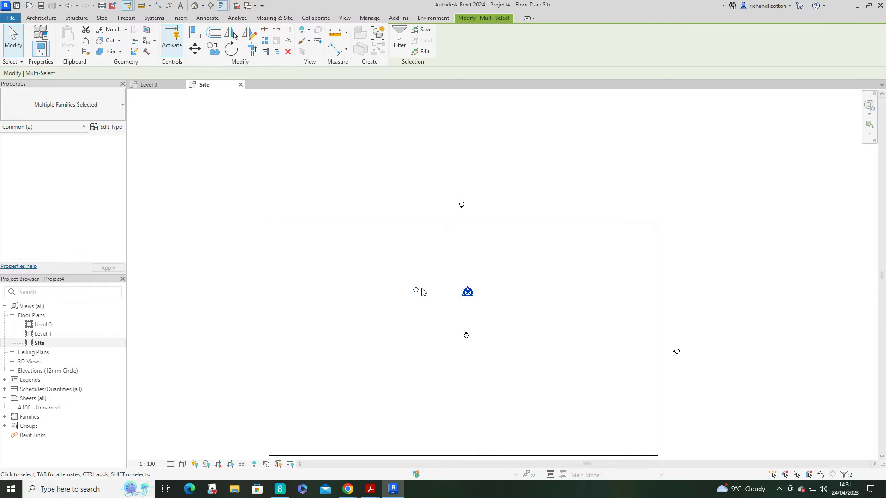
pyautogui.moveTo(418, 289); pyautogui.dragTo(253, 358)
# - Move the bottom marker below the toposolid, shift the base point aside, and select the toposolid
pyautogui.scroll(-3, 326, 327)
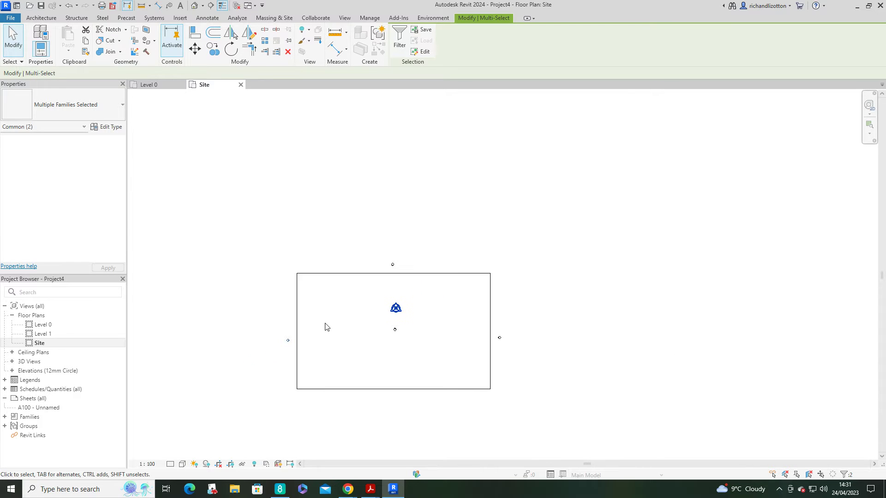
pyautogui.moveTo(377, 325); pyautogui.dragTo(414, 359)
pyautogui.moveTo(396, 330)
pyautogui.mouseDown()
pyautogui.moveTo(383, 406)
pyautogui.moveTo(389, 398)
pyautogui.mouseUp()
pyautogui.moveTo(358, 286); pyautogui.dragTo(441, 367)
pyautogui.moveTo(395, 309); pyautogui.dragTo(657, 295)
pyautogui.scroll(5, 388, 335)
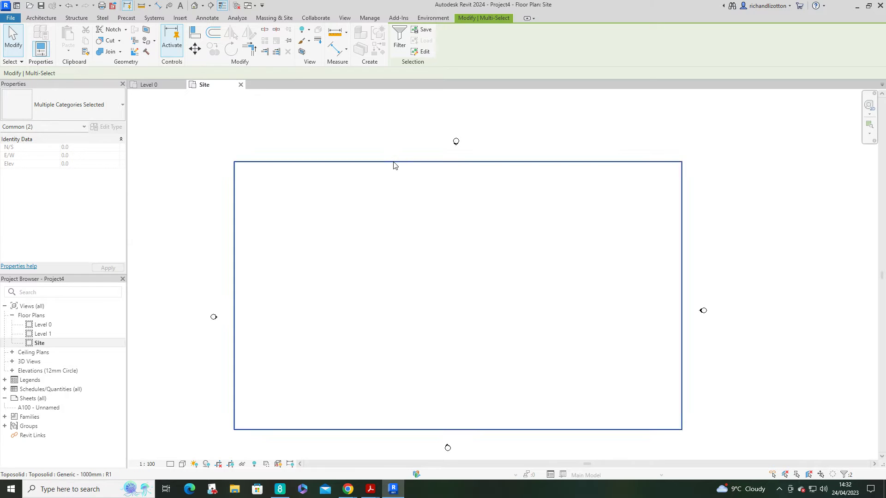
pyautogui.click(394, 164)
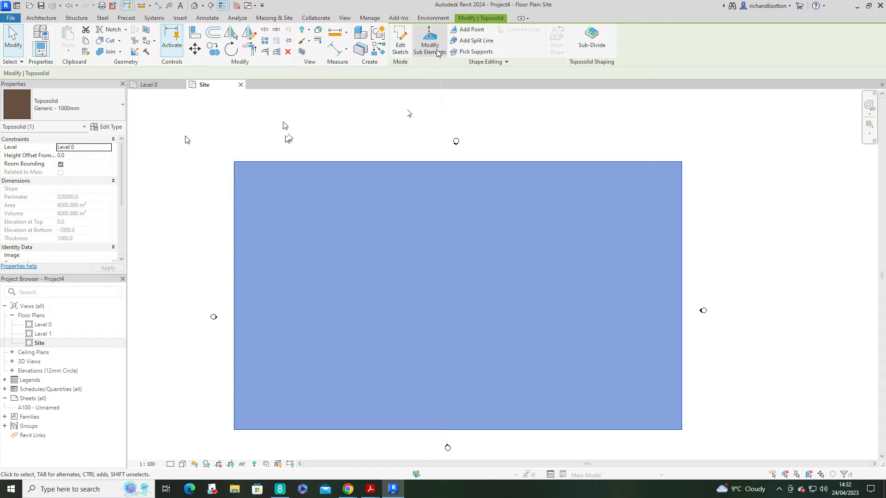
# - Add paired shape points on the toposolid's top edge, left edge and interior to outline a path
pyautogui.click(469, 30)
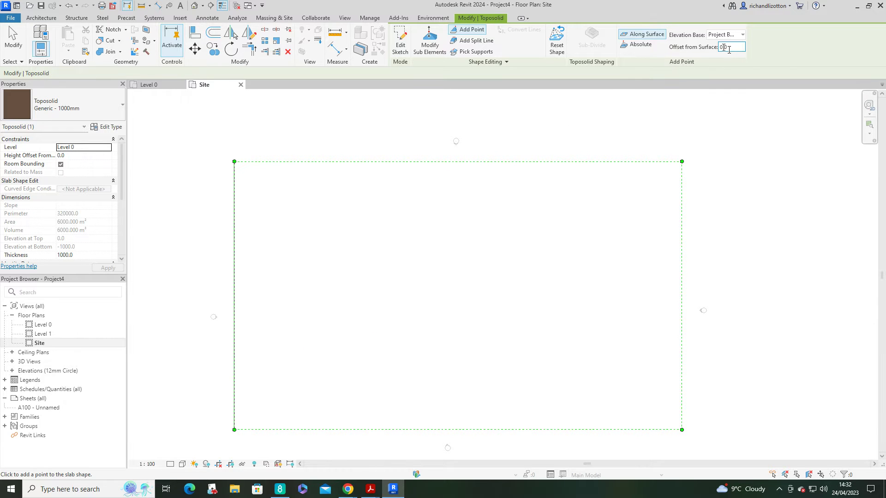
pyautogui.click(300, 162)
pyautogui.click(290, 235)
pyautogui.click(259, 283)
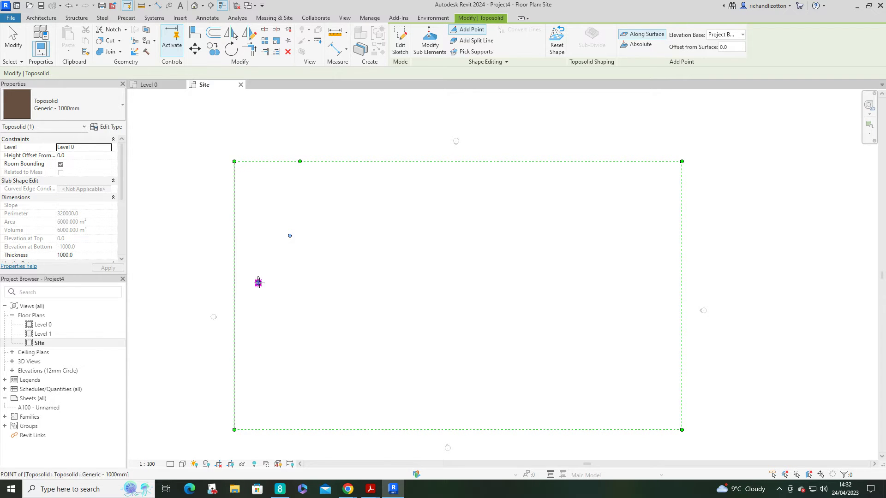
pyautogui.click(234, 289)
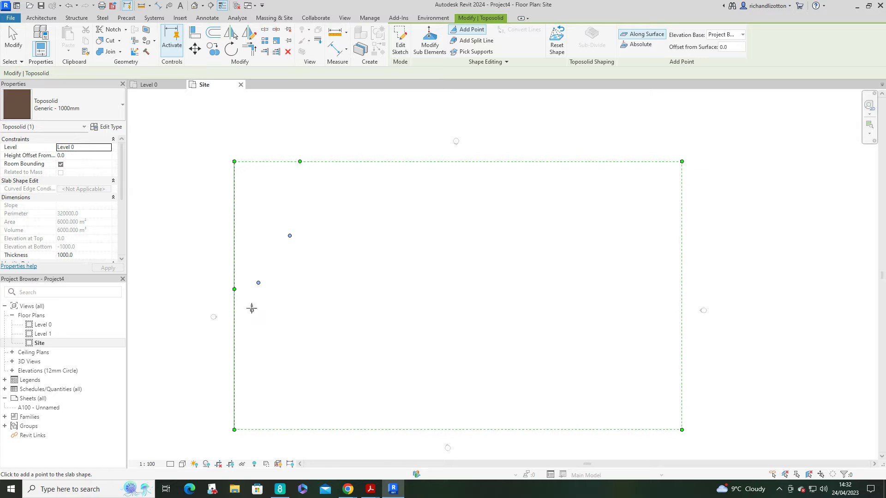
pyautogui.click(234, 299)
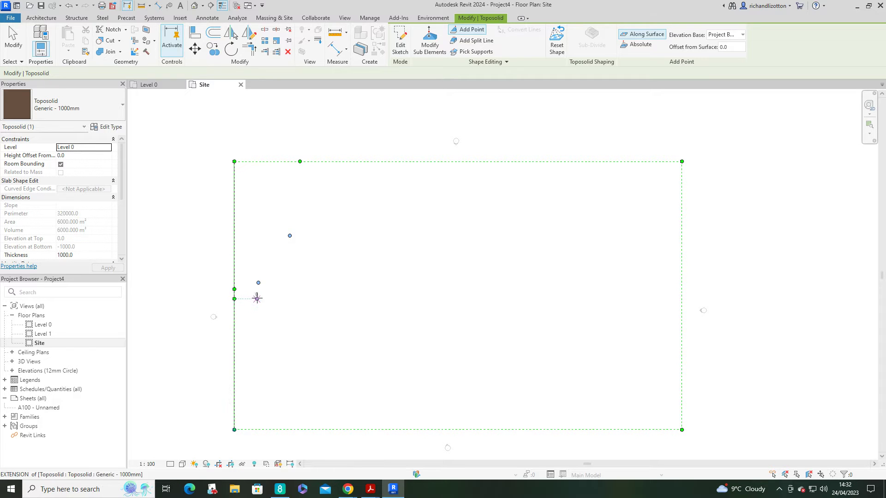
pyautogui.click(297, 239)
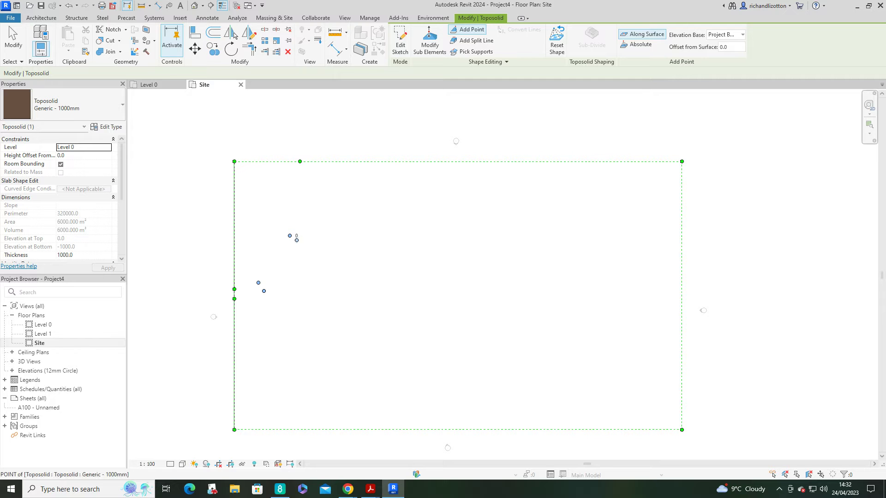
pyautogui.click(310, 162)
pyautogui.scroll(2, 270, 205)
pyautogui.moveTo(271, 203); pyautogui.dragTo(309, 237, button='middle')
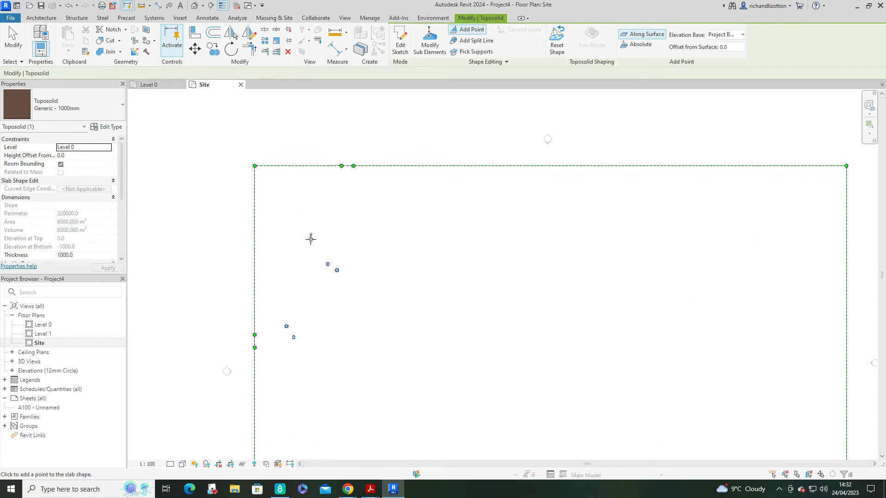
pyautogui.press('Escape')
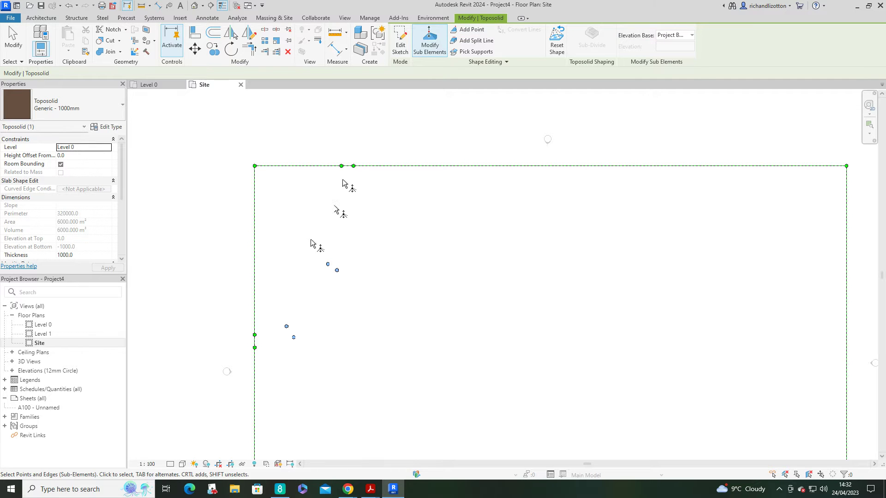
# - Raise the top-edge point and two interior path points to 1500 elevation
pyautogui.click(342, 165)
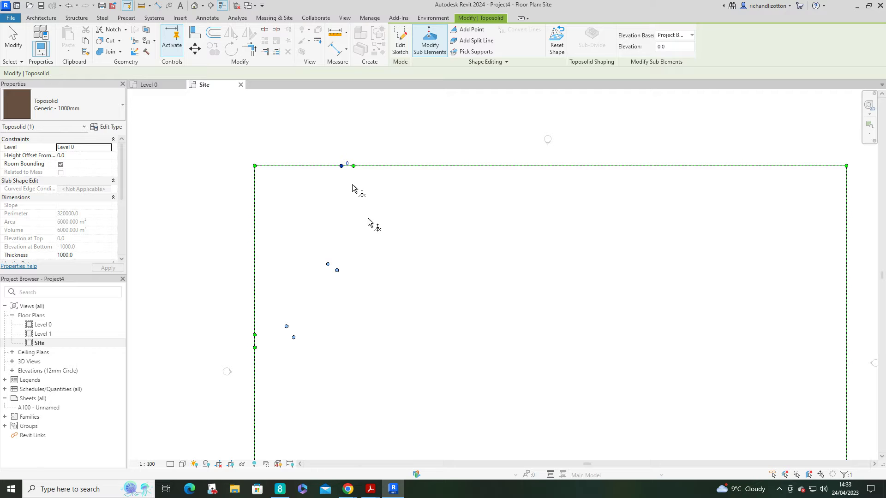
pyautogui.click(347, 163)
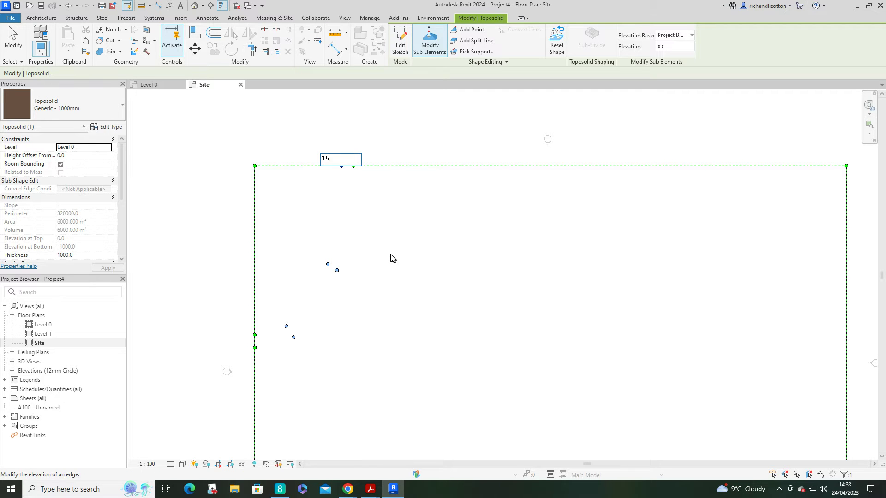
pyautogui.press('Return')
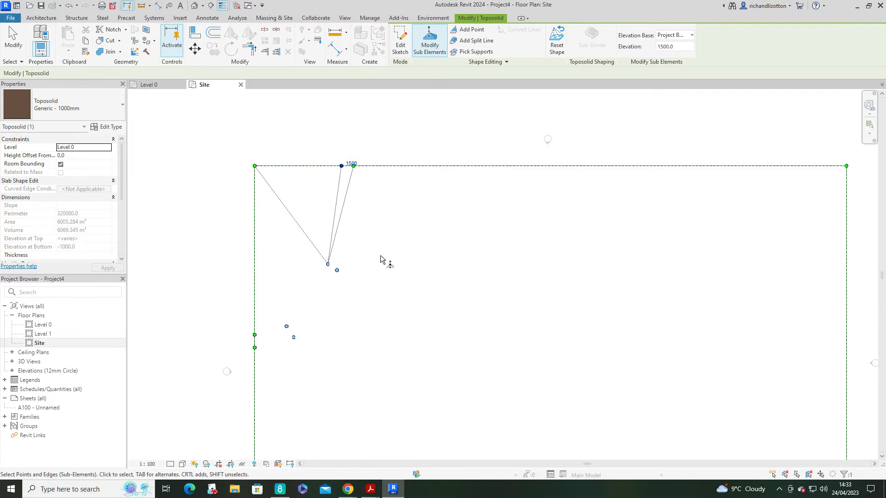
pyautogui.click(328, 264)
pyautogui.click(335, 262)
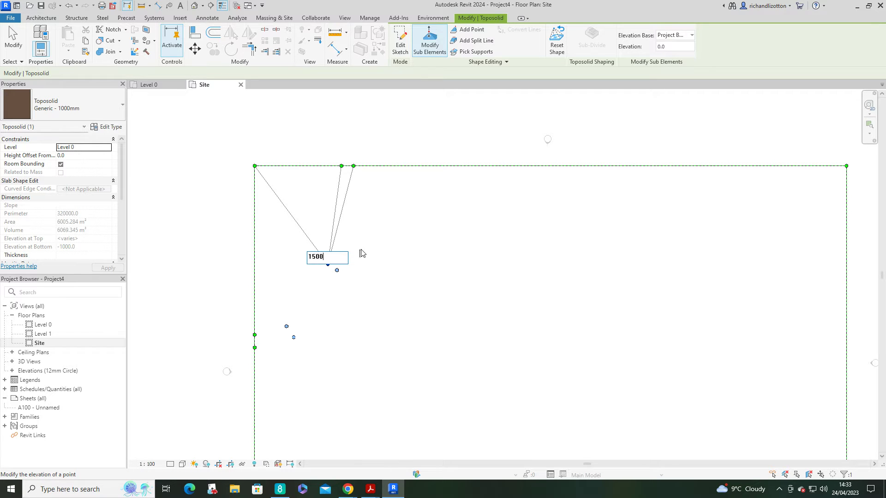
pyautogui.press('Return')
pyautogui.click(288, 326)
pyautogui.click(293, 326)
pyautogui.write('1')
pyautogui.press('Return')
# - Raise the left-edge point and the top-left corner point to 1500 elevation
pyautogui.click(255, 335)
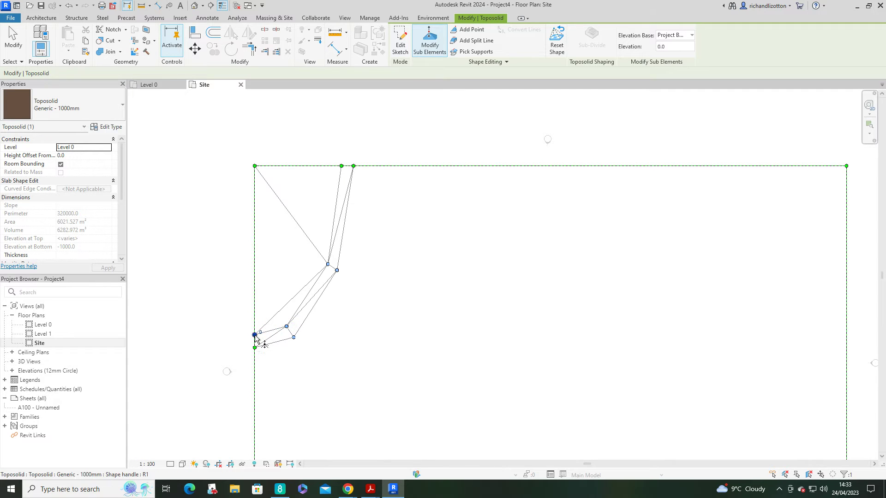
pyautogui.click(261, 332)
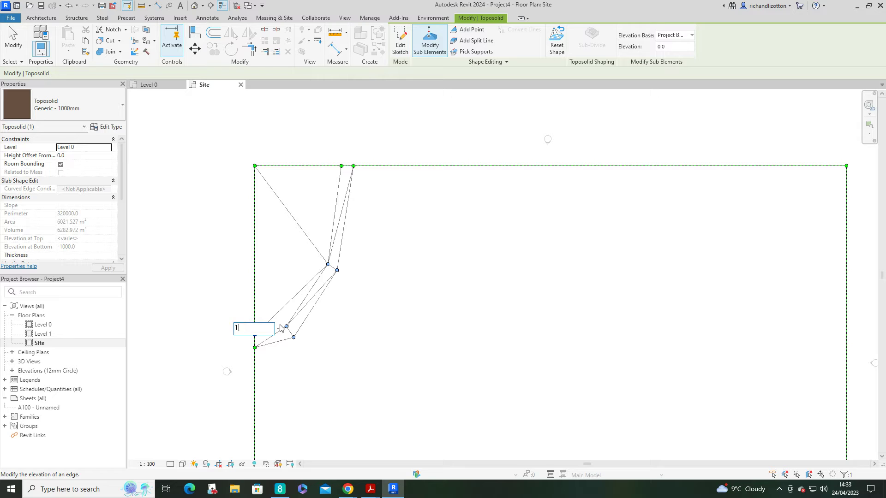
pyautogui.press('Return')
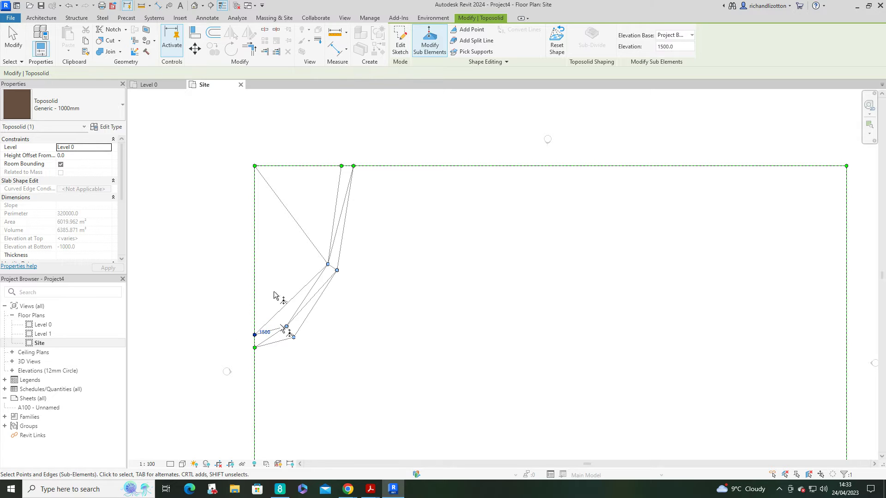
pyautogui.click(255, 166)
pyautogui.click(262, 163)
pyautogui.write('1500')
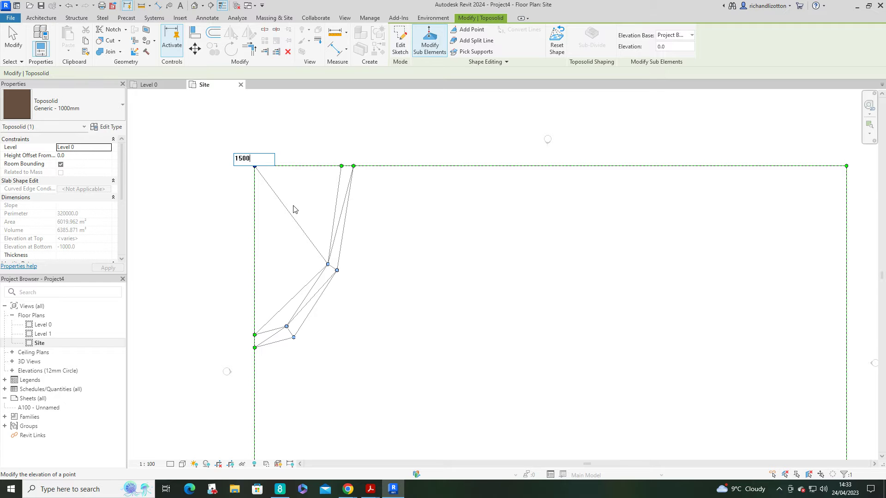
pyautogui.press('Return')
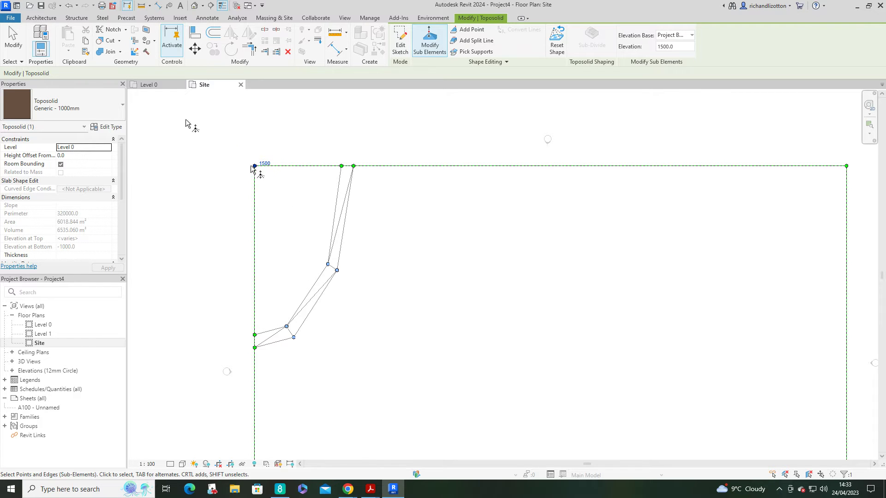
pyautogui.click(12, 361)
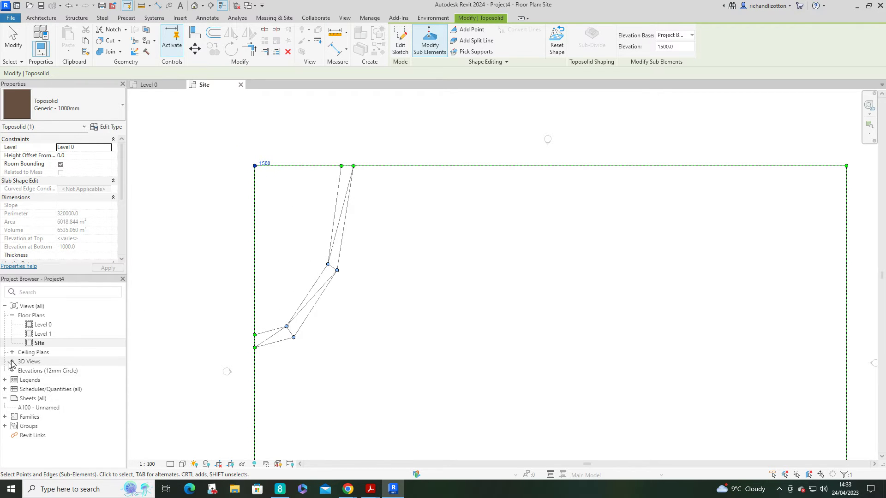
pyautogui.click(40, 370)
# - Open the {3D} view and orbit to inspect the sloped path along the edge
pyautogui.doubleClick(41, 371)
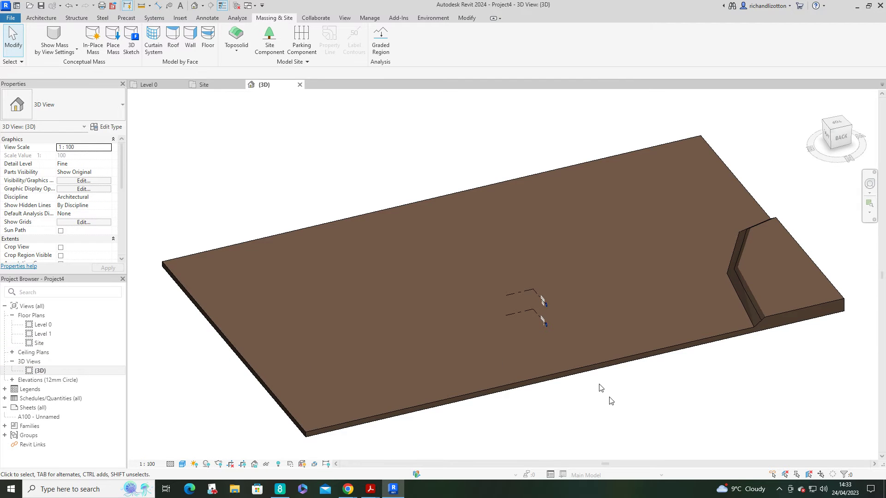
pyautogui.keyDown('shift'); pyautogui.moveTo(601, 388); pyautogui.dragTo(635, 332, button='middle'); pyautogui.keyUp('shift')
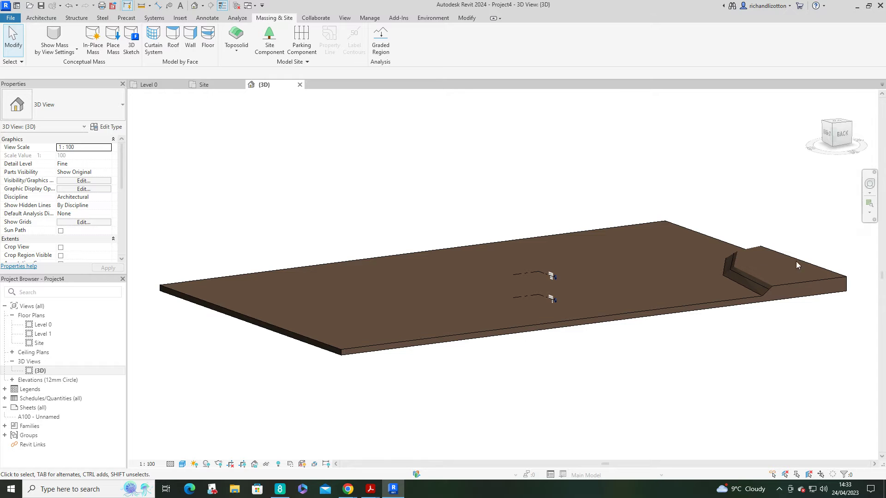
pyautogui.keyDown('shift'); pyautogui.moveTo(751, 261); pyautogui.dragTo(409, 362, button='middle'); pyautogui.keyUp('shift')
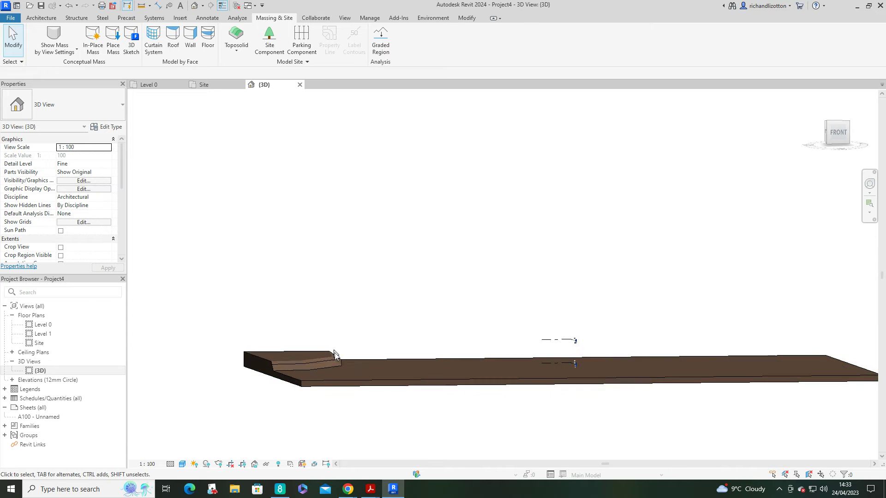
pyautogui.scroll(3, 335, 353)
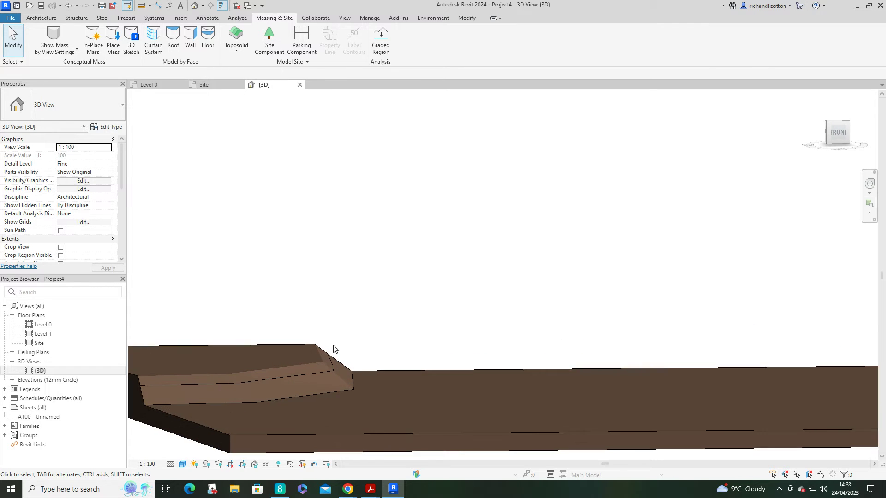
# - In the Site plan, use Modify Sub Elements to drag the raised 1500 edges into a narrower band
pyautogui.scroll(-2, 339, 369)
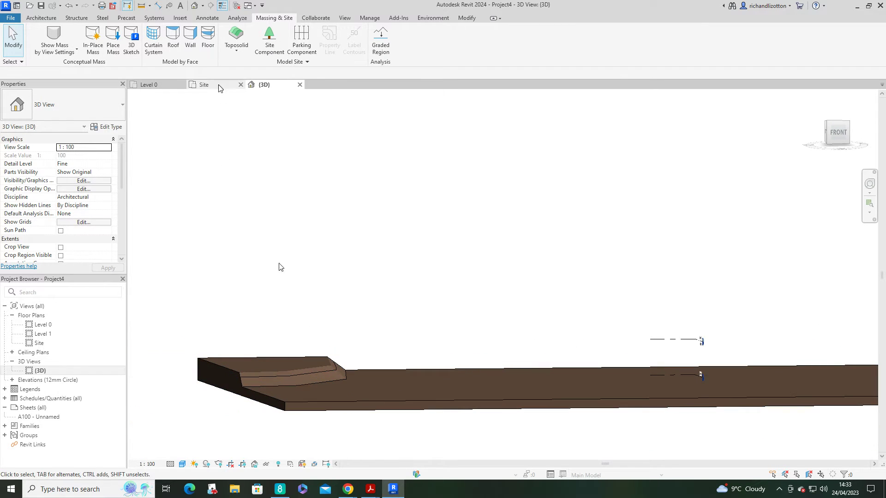
pyautogui.click(219, 85)
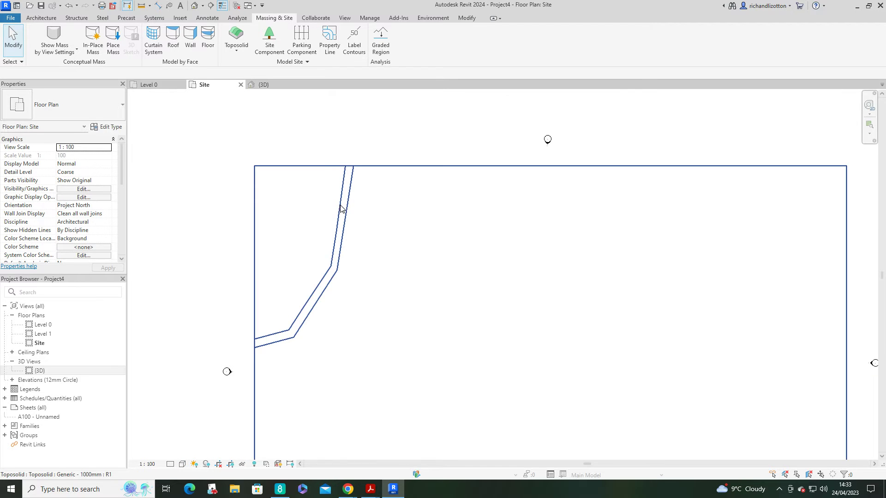
pyautogui.scroll(2, 342, 211)
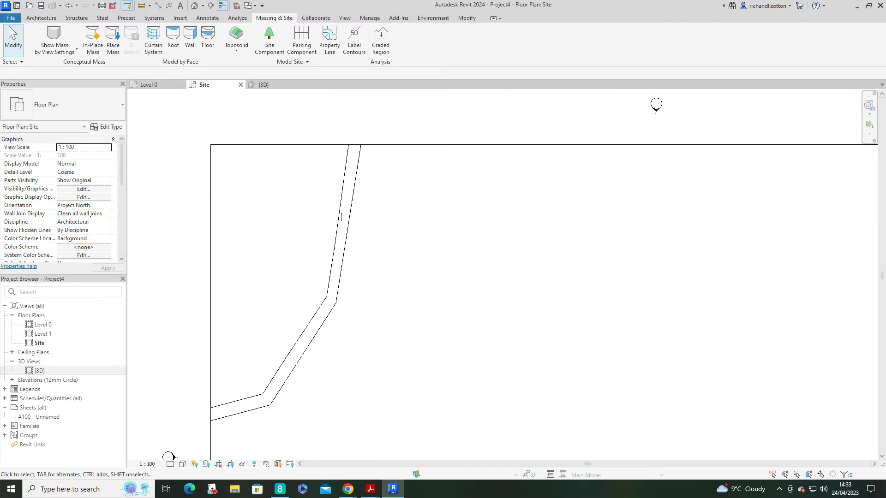
pyautogui.click(340, 215)
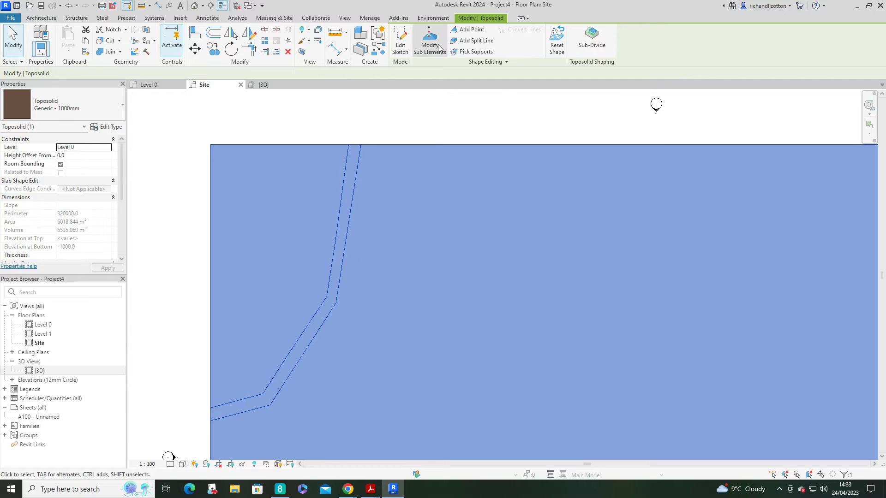
pyautogui.click(438, 48)
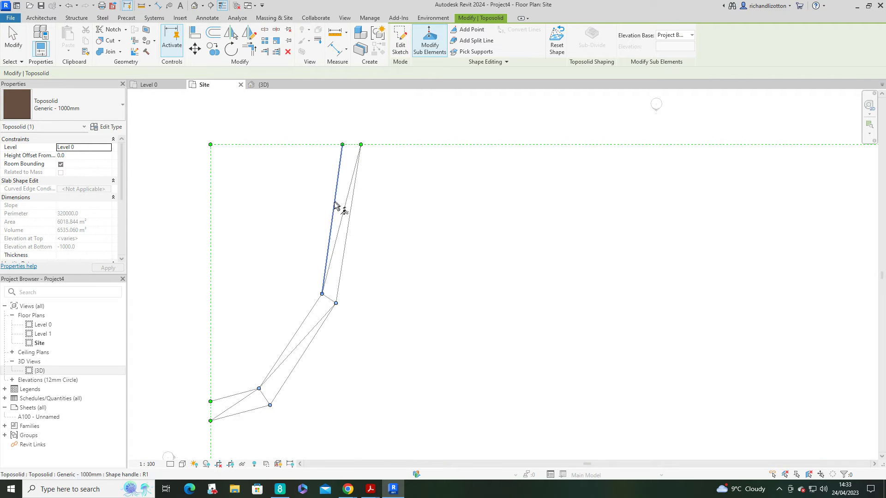
pyautogui.moveTo(335, 206); pyautogui.dragTo(356, 202)
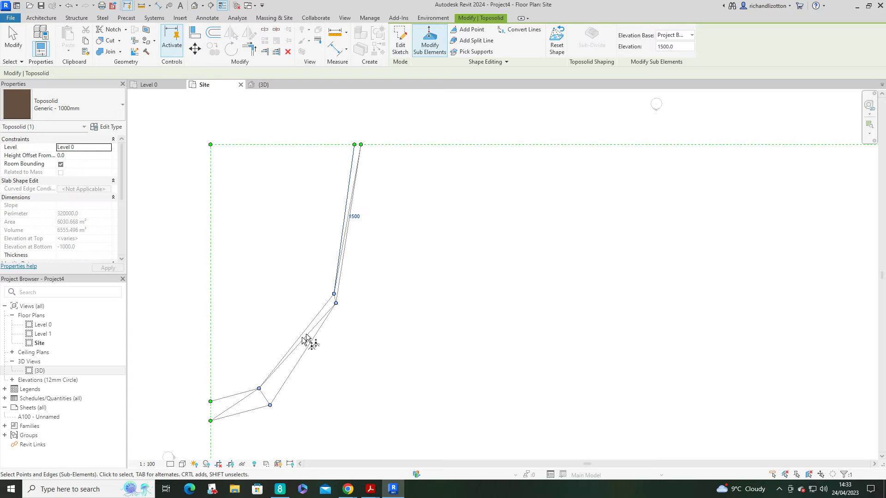
pyautogui.moveTo(306, 340); pyautogui.dragTo(298, 347)
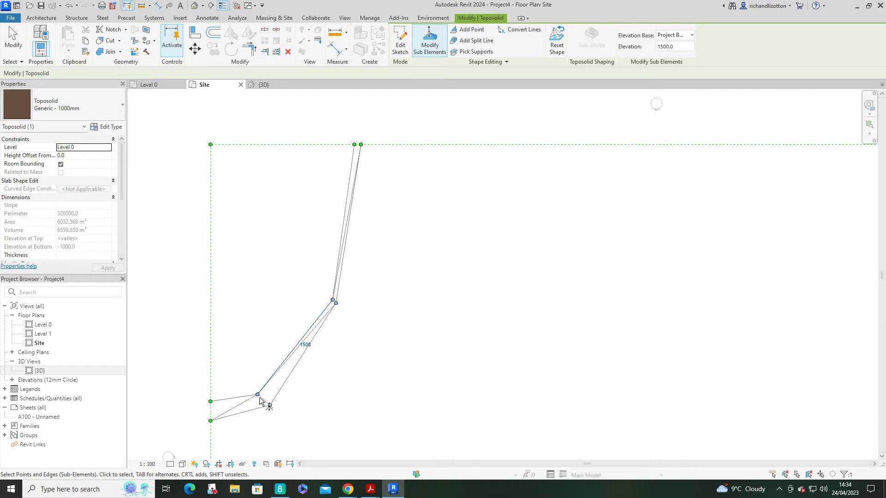
pyautogui.scroll(5, 257, 400)
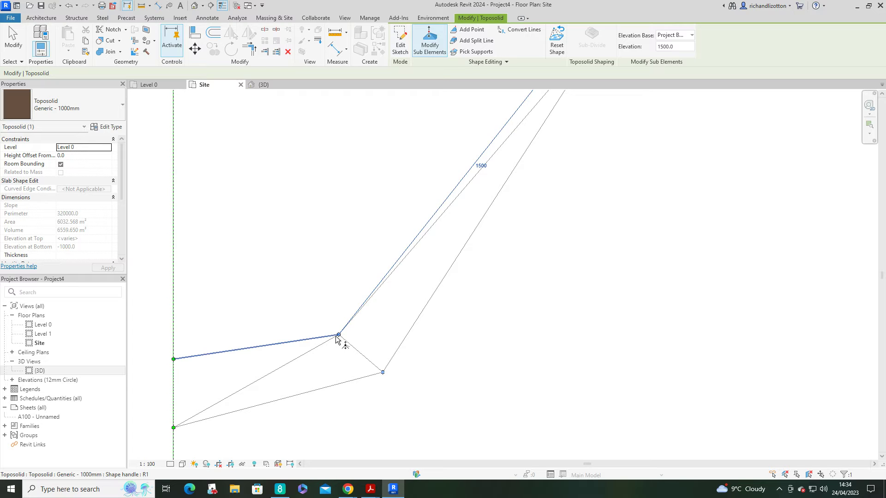
pyautogui.moveTo(334, 340); pyautogui.dragTo(353, 370)
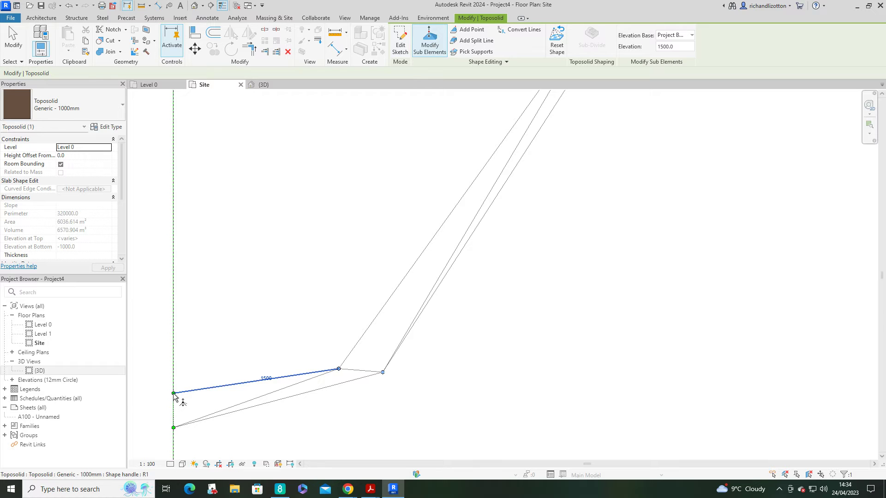
# - Slide the 1500 point down the left boundary and move the bend point right
pyautogui.click(201, 401)
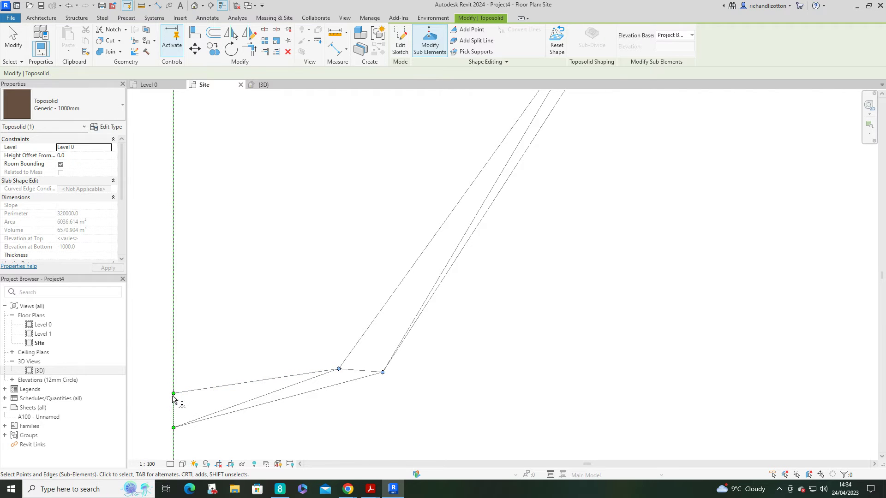
pyautogui.click(175, 410)
pyautogui.moveTo(177, 411); pyautogui.dragTo(177, 420)
pyautogui.click(355, 373)
pyautogui.moveTo(356, 374); pyautogui.dragTo(371, 373)
pyautogui.moveTo(376, 369); pyautogui.dragTo(378, 368)
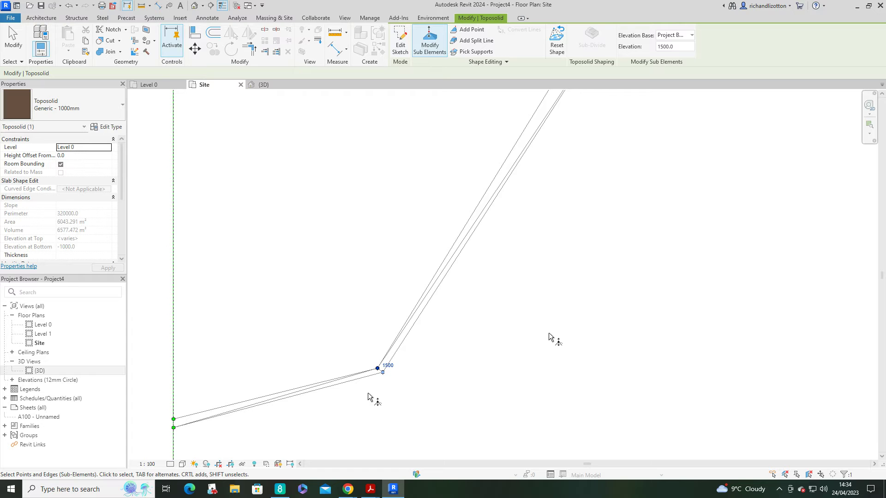
# - Shift the top path vertex right along the boundary and line up the lower bend vertex
pyautogui.scroll(-3, 549, 337)
pyautogui.moveTo(580, 342); pyautogui.dragTo(500, 381, button='middle')
pyautogui.moveTo(461, 159); pyautogui.dragTo(374, 311, button='middle')
pyautogui.scroll(3, 371, 307)
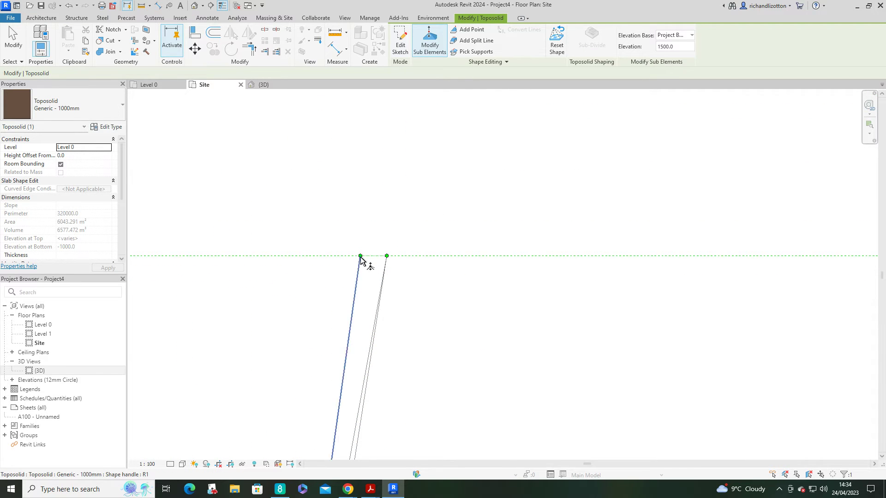
pyautogui.moveTo(361, 261); pyautogui.dragTo(378, 256)
pyautogui.moveTo(387, 300); pyautogui.dragTo(472, 194, button='middle')
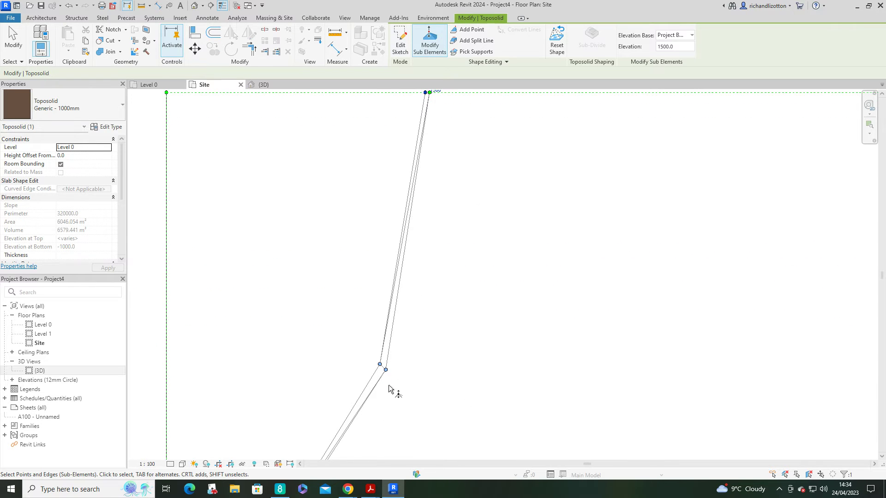
pyautogui.moveTo(382, 368); pyautogui.dragTo(381, 368)
pyautogui.scroll(-3, 438, 404)
pyautogui.moveTo(448, 415); pyautogui.dragTo(412, 271, button='middle')
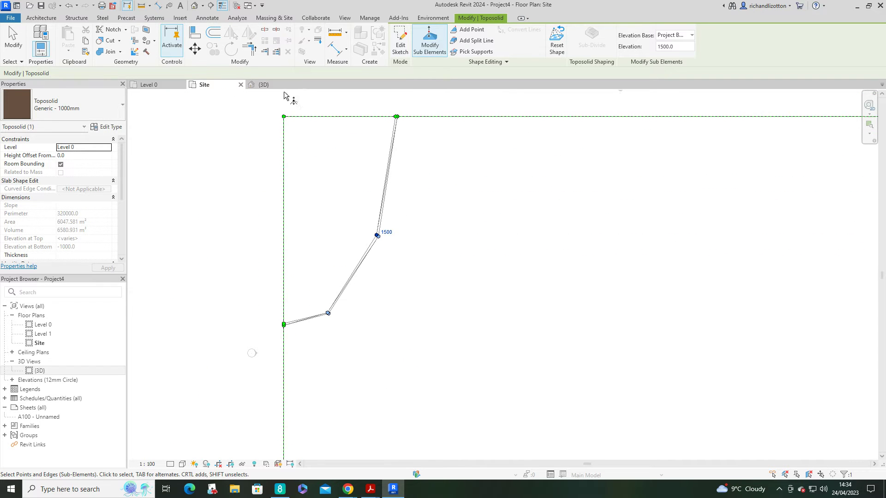
# - Check the narrowed path in 3D, then return to the Site plan's open area
pyautogui.click(272, 85)
pyautogui.keyDown('shift'); pyautogui.moveTo(404, 387); pyautogui.dragTo(334, 397, button='middle'); pyautogui.keyUp('shift')
pyautogui.keyDown('shift'); pyautogui.moveTo(326, 358); pyautogui.dragTo(420, 292, button='middle'); pyautogui.keyUp('shift')
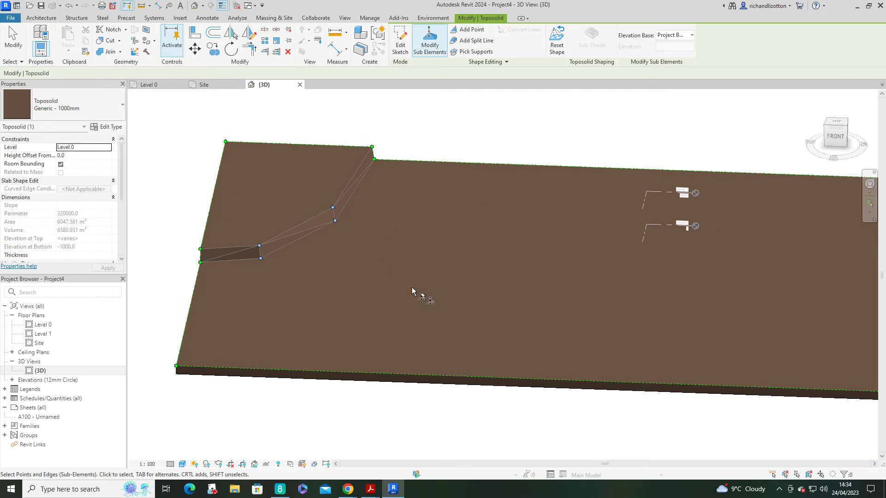
pyautogui.click(204, 85)
pyautogui.moveTo(437, 388); pyautogui.dragTo(365, 272, button='middle')
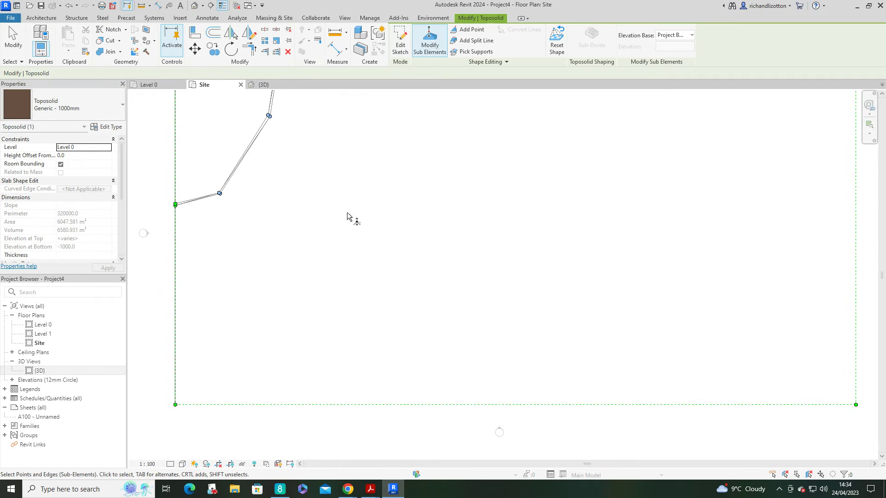
# - Add a ring of shape points around the open area below the path
pyautogui.click(469, 30)
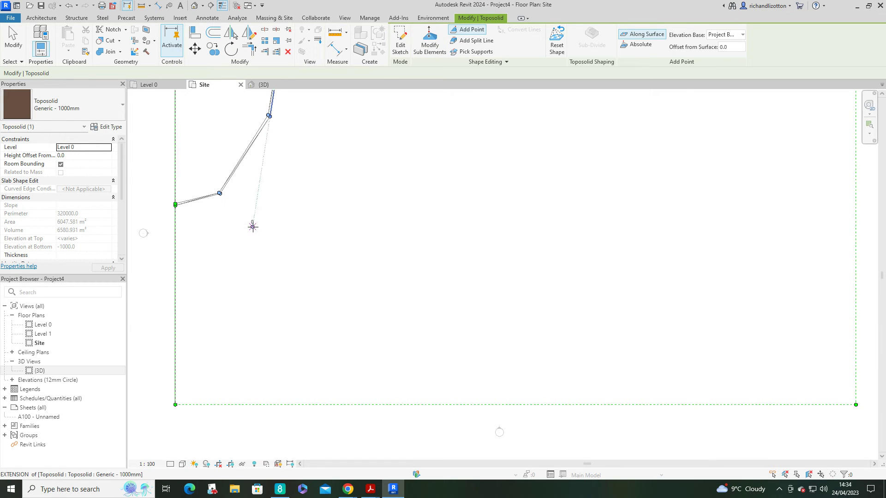
pyautogui.click(612, 106)
pyautogui.click(252, 287)
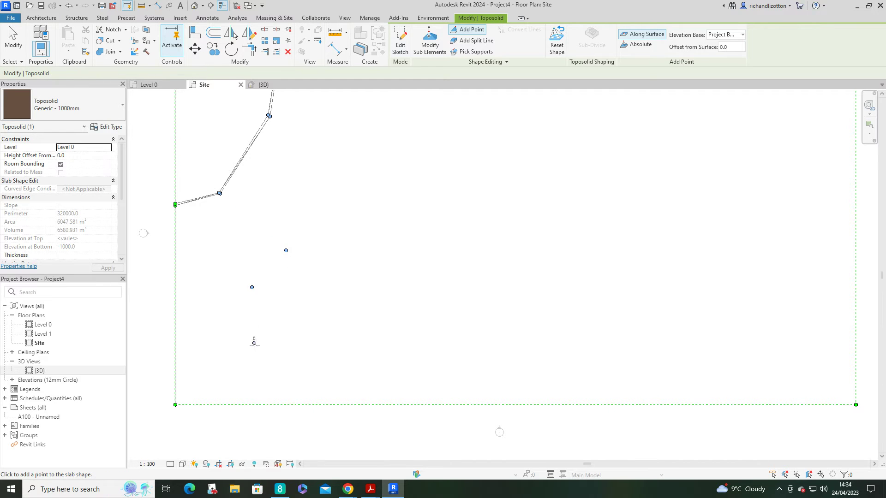
pyautogui.click(300, 374)
pyautogui.click(383, 331)
pyautogui.click(382, 287)
# - Set Offset from Surface to 2250 and add six raised points inside the ring
pyautogui.doubleClick(741, 47)
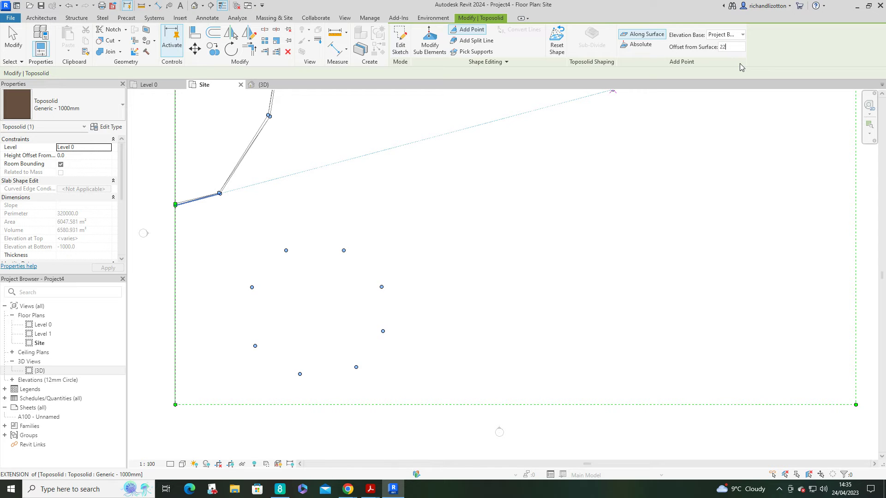
pyautogui.press('Return')
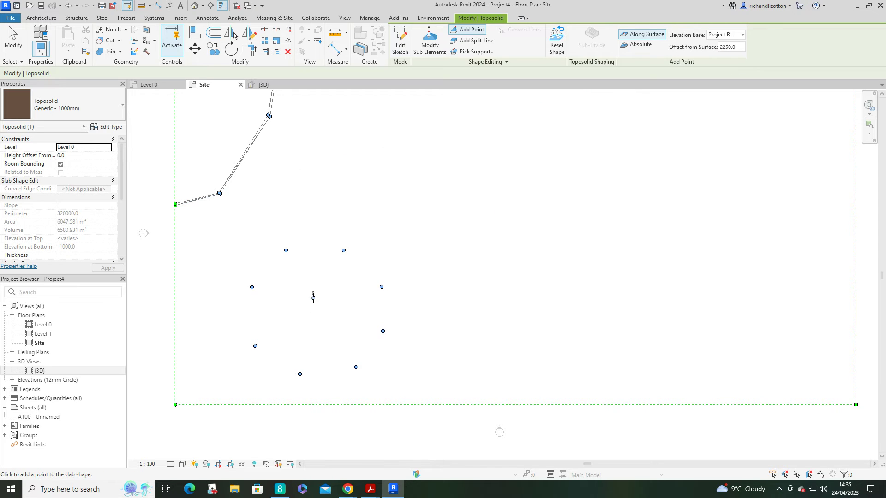
pyautogui.click(312, 291)
pyautogui.click(300, 304)
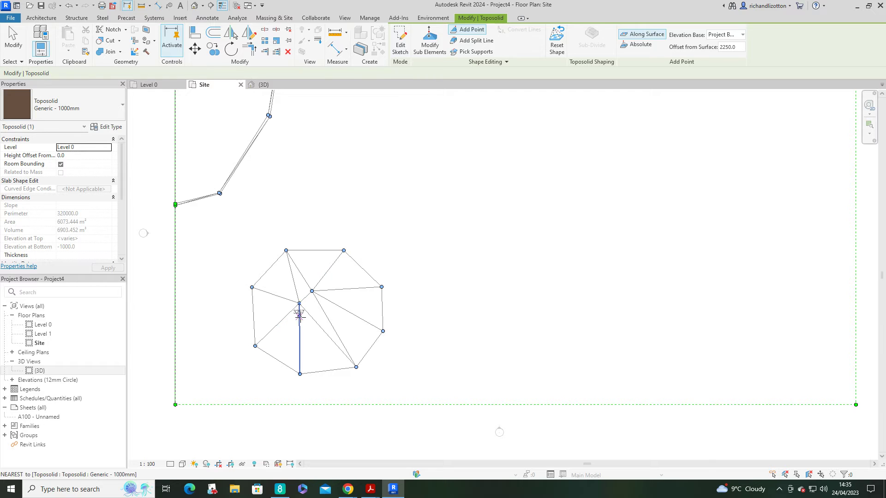
pyautogui.click(305, 322)
pyautogui.click(325, 324)
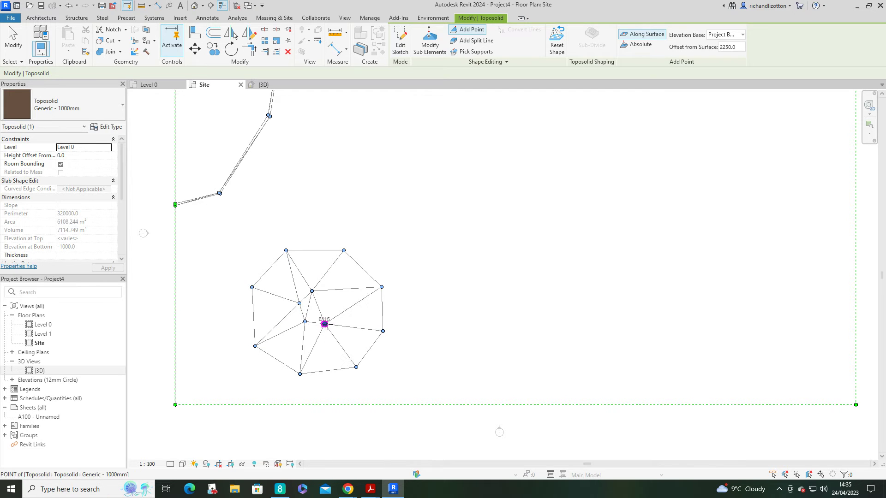
pyautogui.click(337, 312)
pyautogui.click(329, 295)
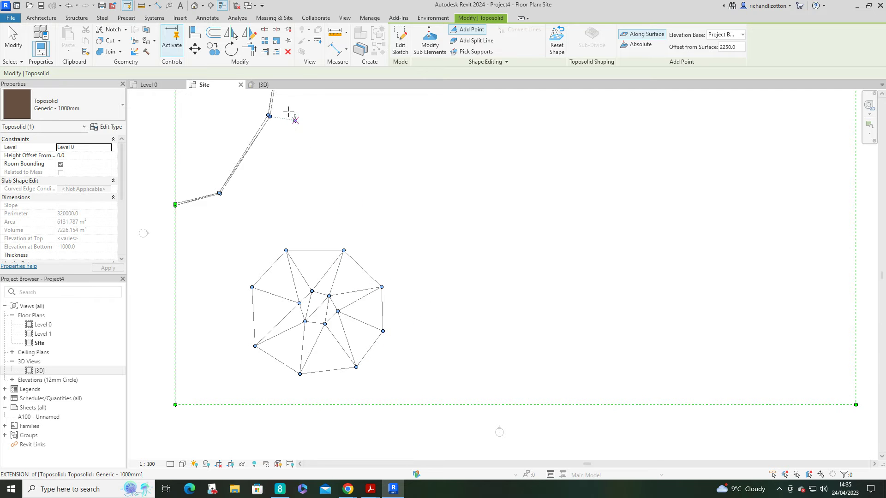
# - Orbit the {3D} view to inspect the peaked mound
pyautogui.click(274, 86)
pyautogui.keyDown('shift'); pyautogui.moveTo(514, 369); pyautogui.dragTo(501, 439, button='middle'); pyautogui.keyUp('shift')
pyautogui.keyDown('shift'); pyautogui.moveTo(518, 306); pyautogui.dragTo(484, 284, button='middle'); pyautogui.keyUp('shift')
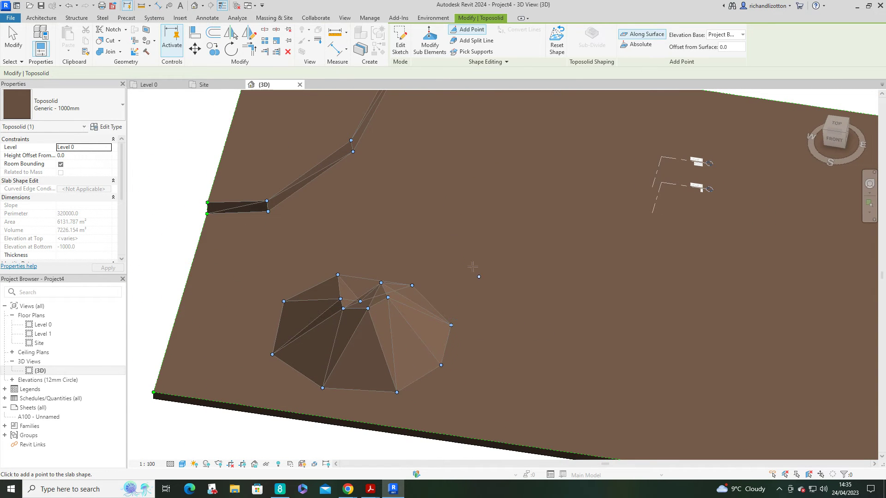
# - Undo the raised mound points
pyautogui.click(69, 5)
pyautogui.click(70, 6)
pyautogui.click(69, 6)
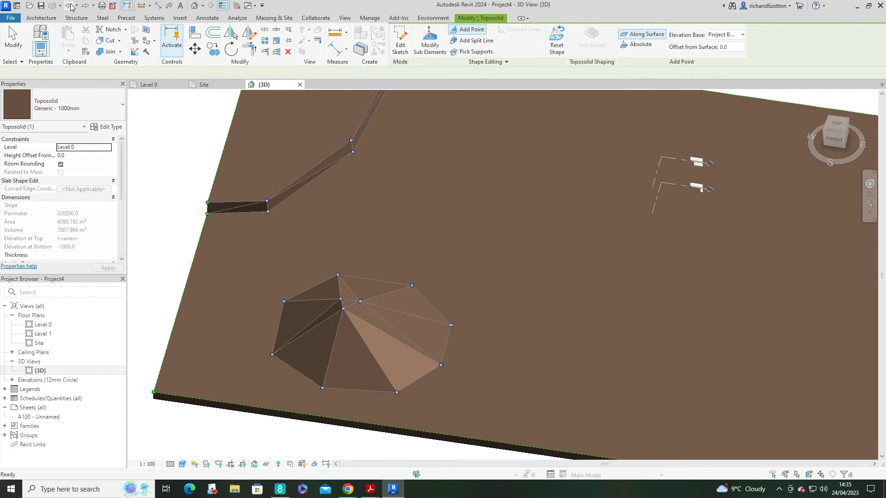
pyautogui.click(69, 5)
pyautogui.click(69, 6)
pyautogui.click(69, 6)
pyautogui.click(69, 6)
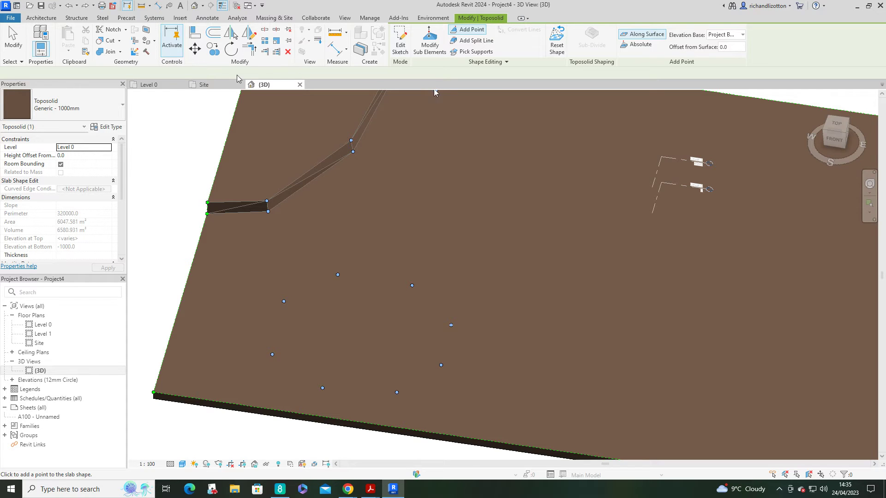
# - In the Site plan, add six flat points at 0 offset forming an inner ring
pyautogui.click(204, 84)
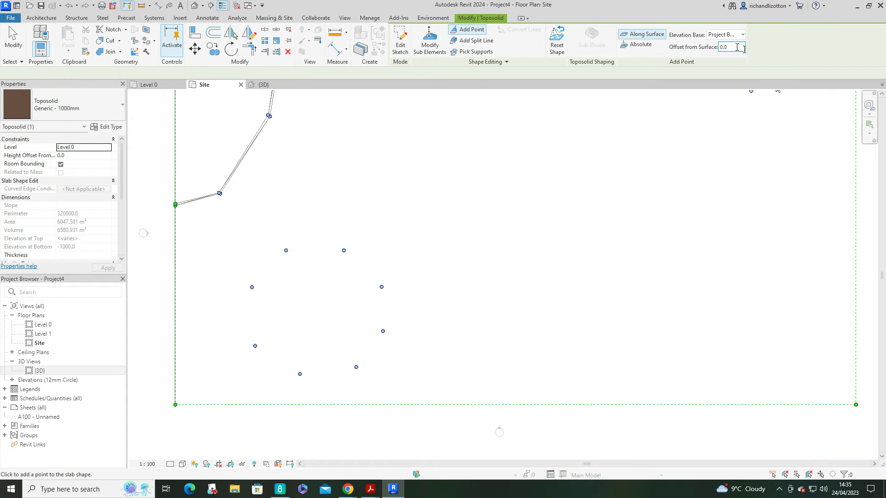
pyautogui.click(313, 286)
pyautogui.click(300, 296)
pyautogui.click(299, 315)
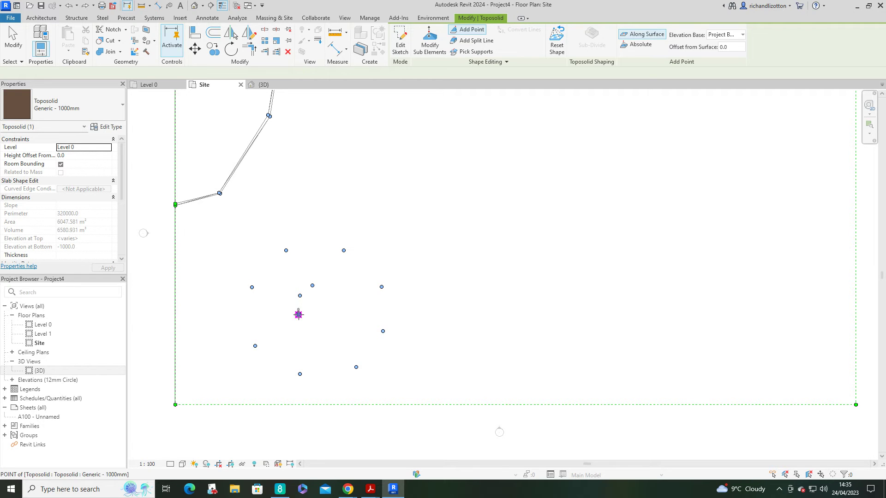
pyautogui.click(329, 327)
pyautogui.click(344, 307)
pyautogui.click(333, 291)
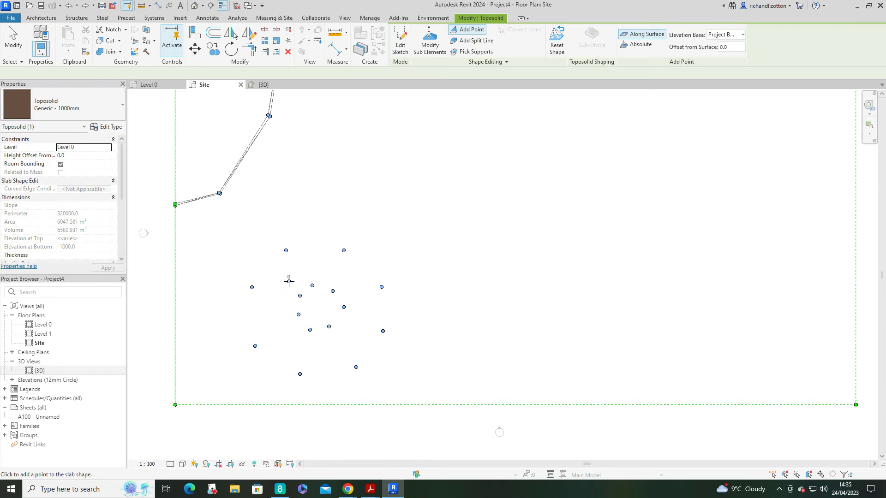
pyautogui.press('Escape')
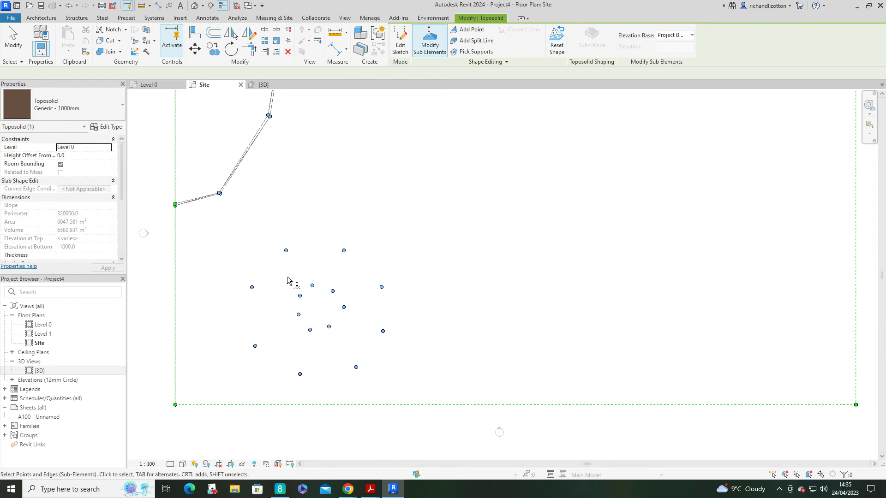
# - Raise the window-selected inner ring of points to elevation 2250 and view the mound in 3D
pyautogui.moveTo(278, 272); pyautogui.dragTo(353, 342)
pyautogui.click(668, 46)
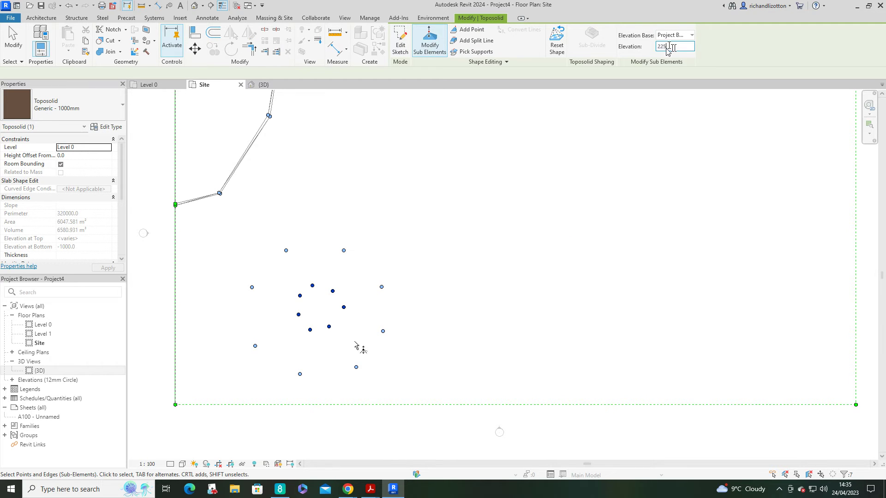
pyautogui.press('Return')
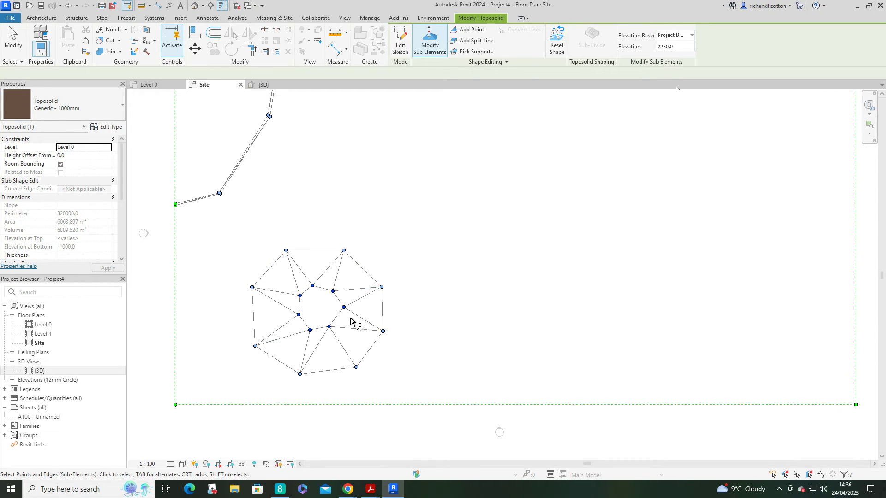
pyautogui.click(286, 87)
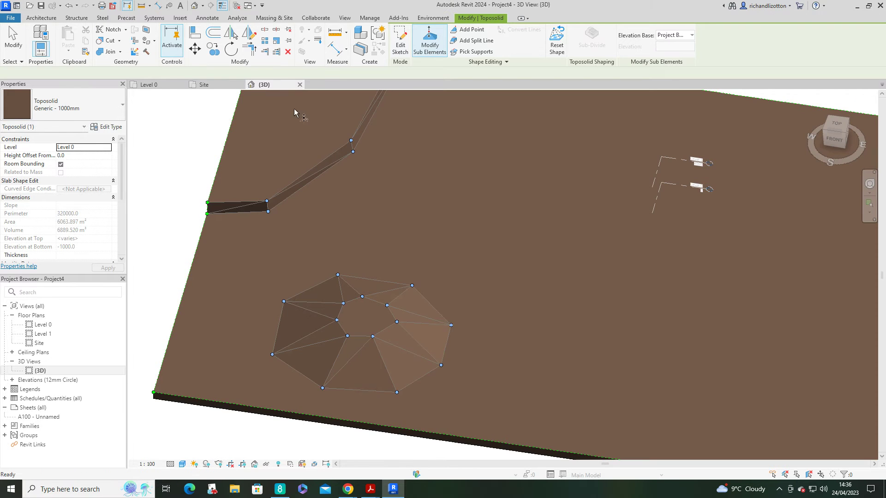
# - Orbit around the terraced mound in 3D, then return to the Site plan and start Add Point
pyautogui.keyDown('shift'); pyautogui.moveTo(505, 359); pyautogui.dragTo(520, 281, button='middle'); pyautogui.keyUp('shift')
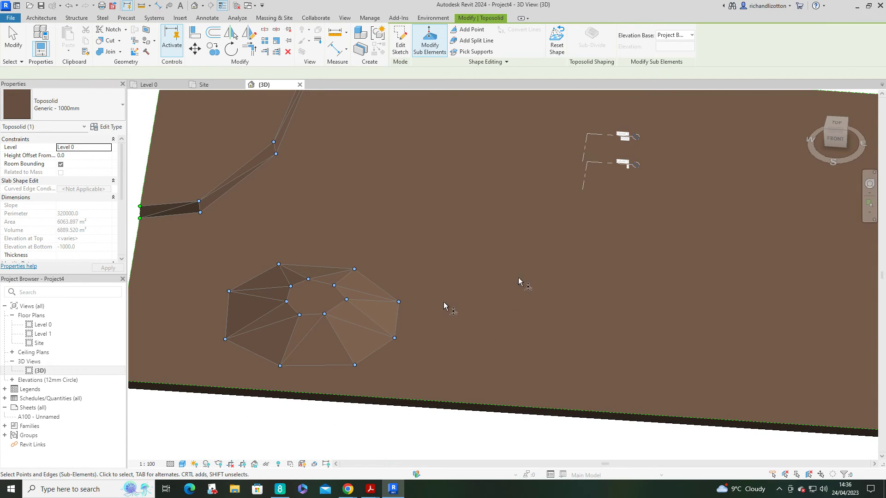
pyautogui.keyDown('shift'); pyautogui.moveTo(444, 302); pyautogui.dragTo(539, 318, button='middle'); pyautogui.keyUp('shift')
pyautogui.click(204, 84)
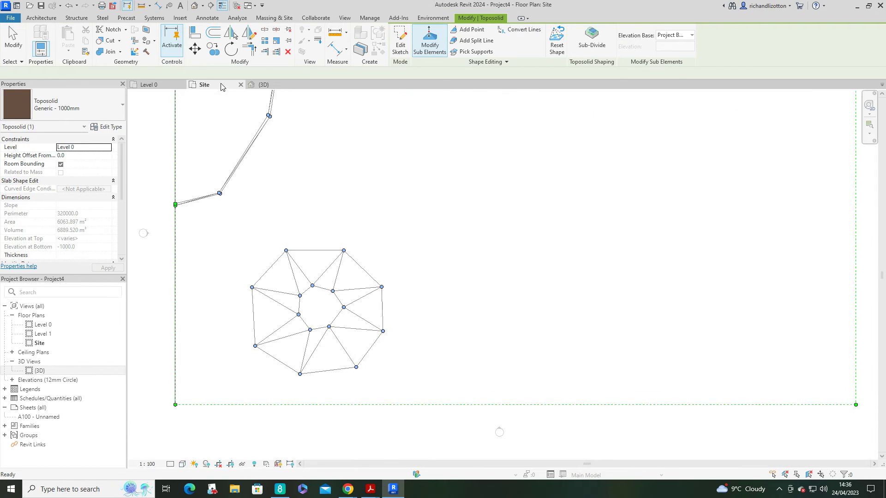
pyautogui.moveTo(537, 305); pyautogui.dragTo(512, 314, button='middle')
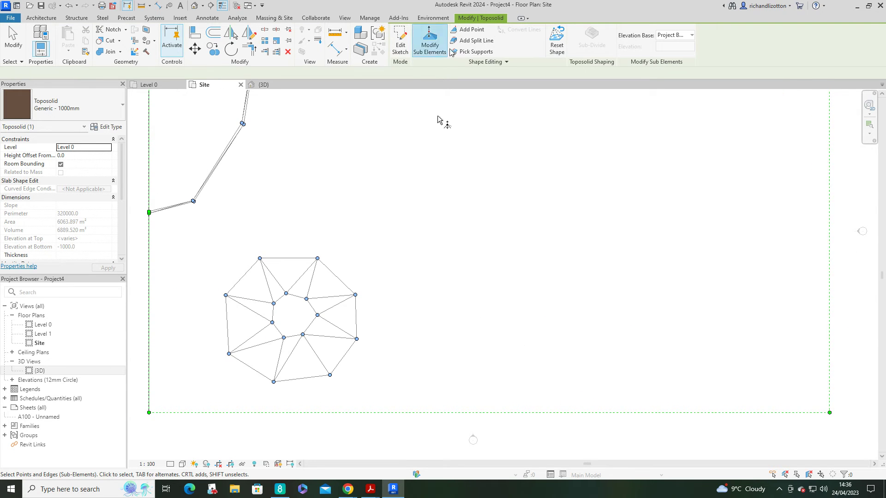
pyautogui.click(472, 29)
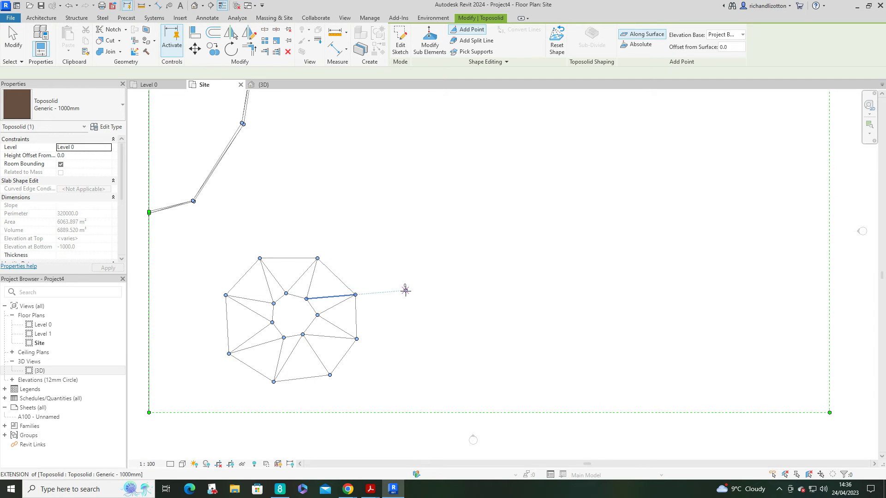
# - Place two point clusters east of the mound, a left and a right group, at 0 offset
pyautogui.click(603, 292)
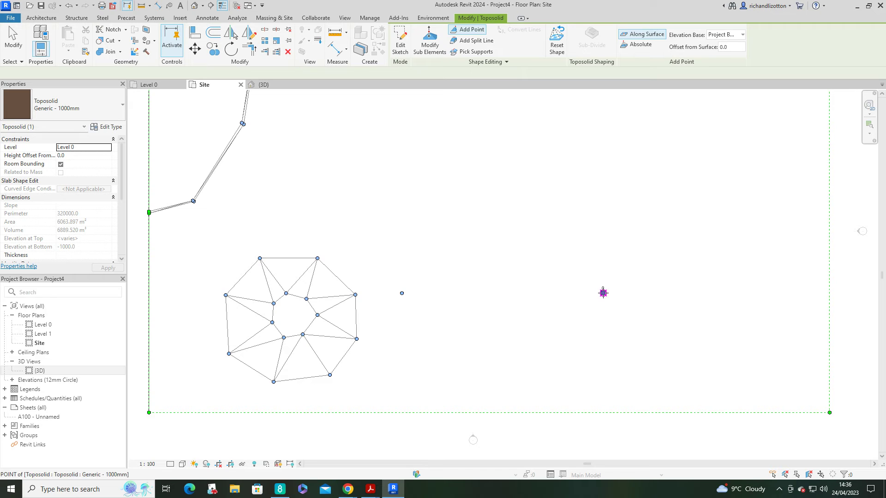
pyautogui.click(605, 331)
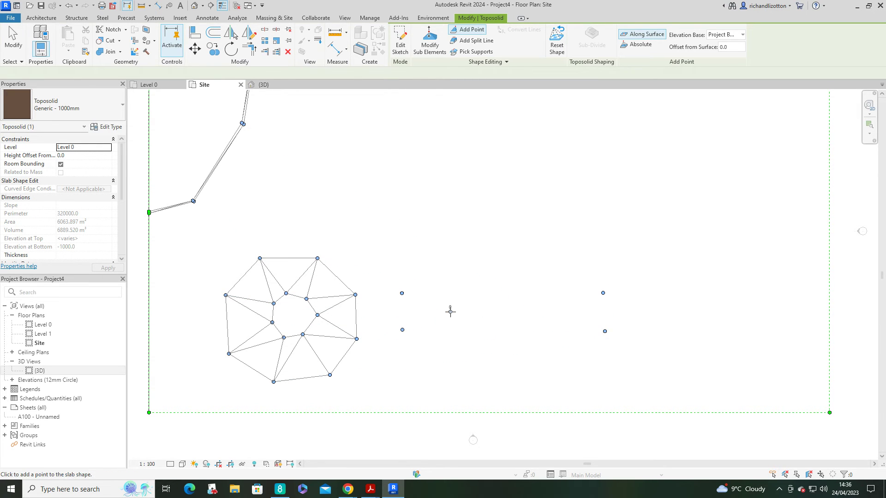
pyautogui.scroll(2, 537, 264)
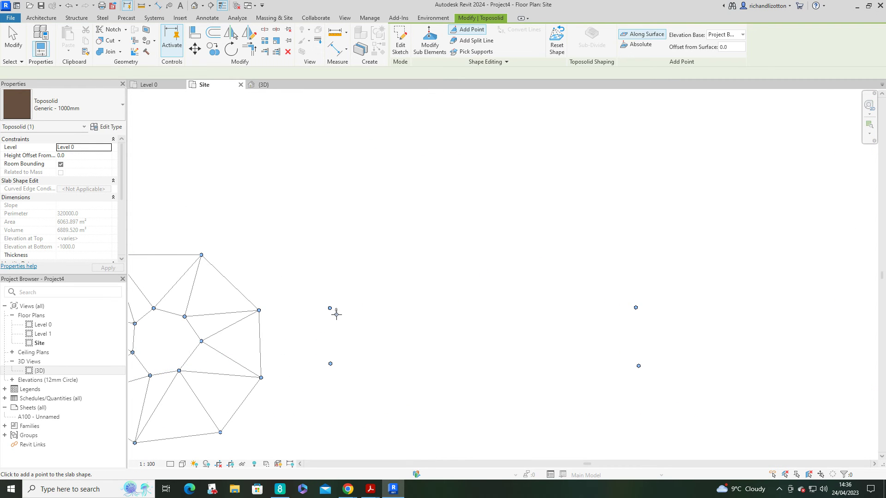
pyautogui.click(630, 314)
pyautogui.click(631, 360)
pyautogui.click(339, 357)
pyautogui.click(323, 336)
pyautogui.click(643, 281)
pyautogui.press('Escape')
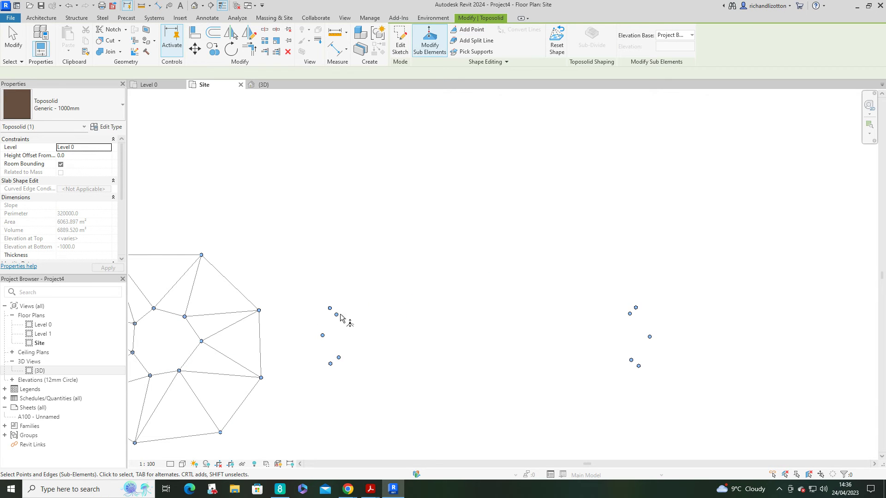
pyautogui.moveTo(334, 312); pyautogui.dragTo(633, 369)
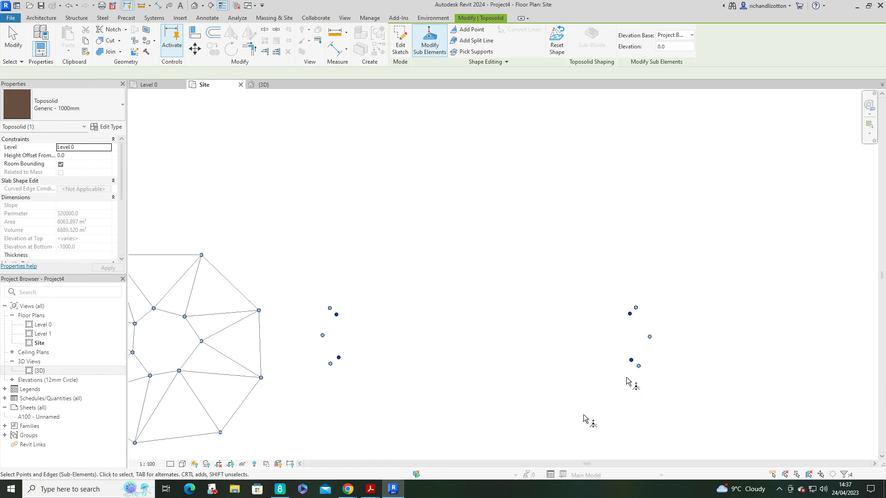
pyautogui.click(669, 46)
pyautogui.press('Return')
pyautogui.click(276, 86)
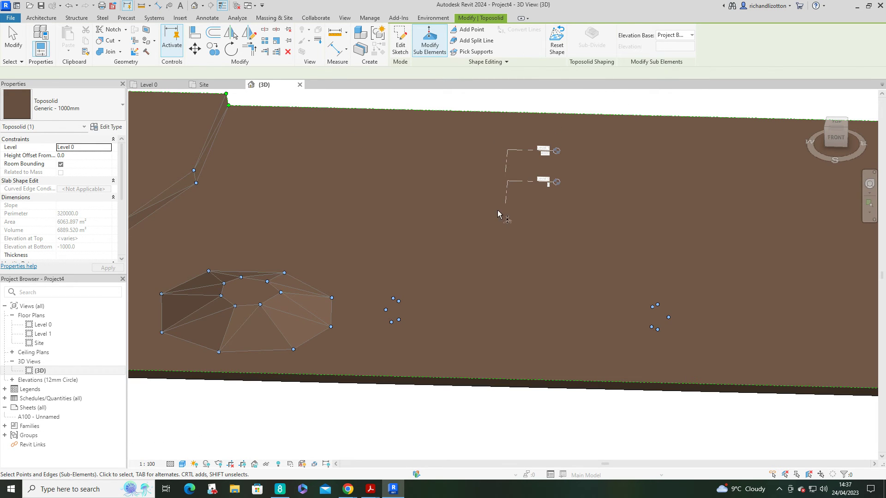
pyautogui.click(203, 85)
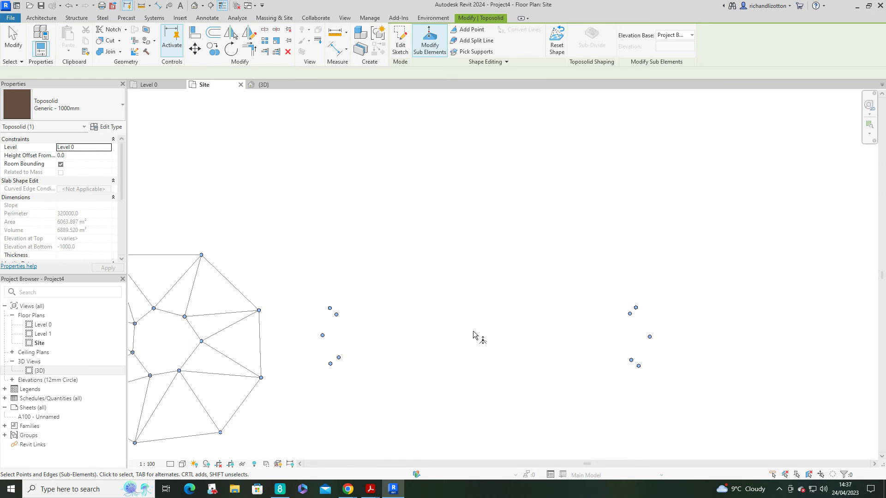
# - Lower the left cluster's edge and the trench's lower-left inner point to -500
pyautogui.click(334, 312)
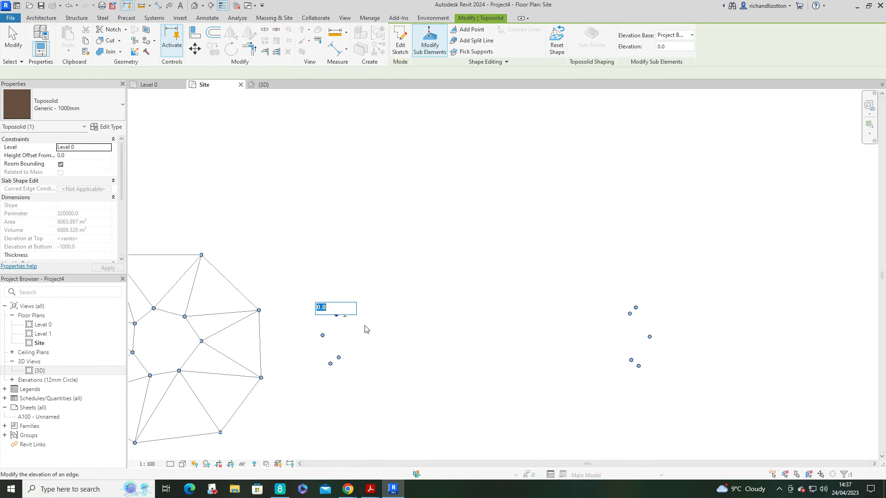
pyautogui.write('-500')
pyautogui.press('Return')
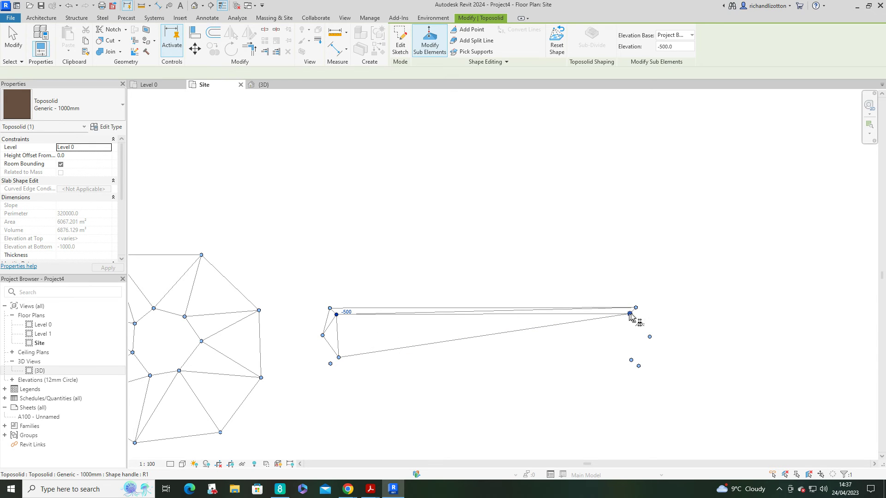
pyautogui.click(342, 356)
pyautogui.click(345, 353)
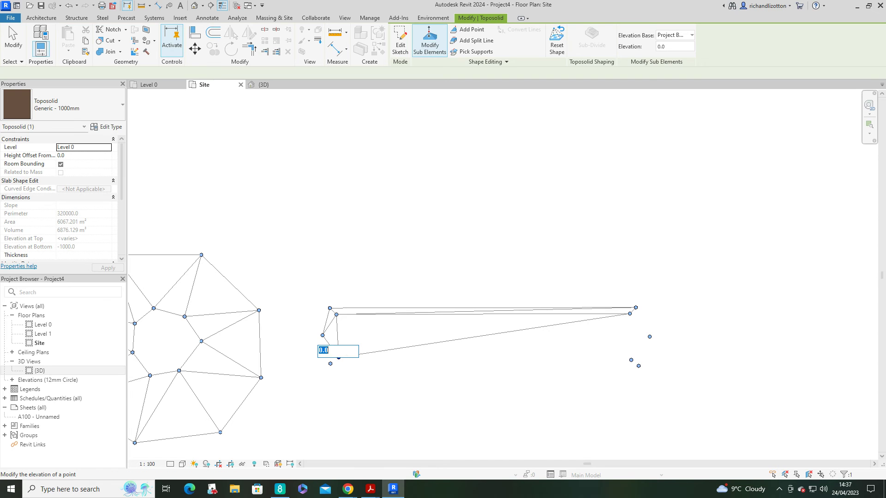
pyautogui.write('-500')
pyautogui.press('Return')
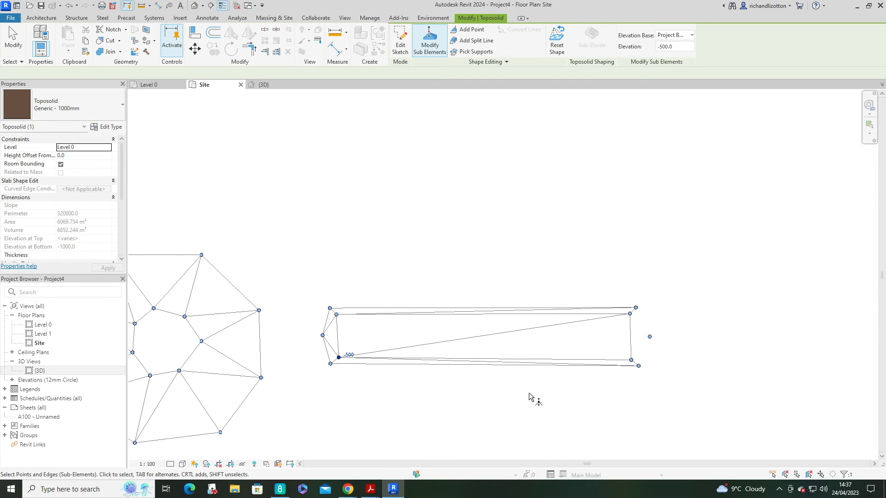
# - Lower the trench's lower-right and upper-right inner points to -500, then view it in 3D
pyautogui.click(632, 360)
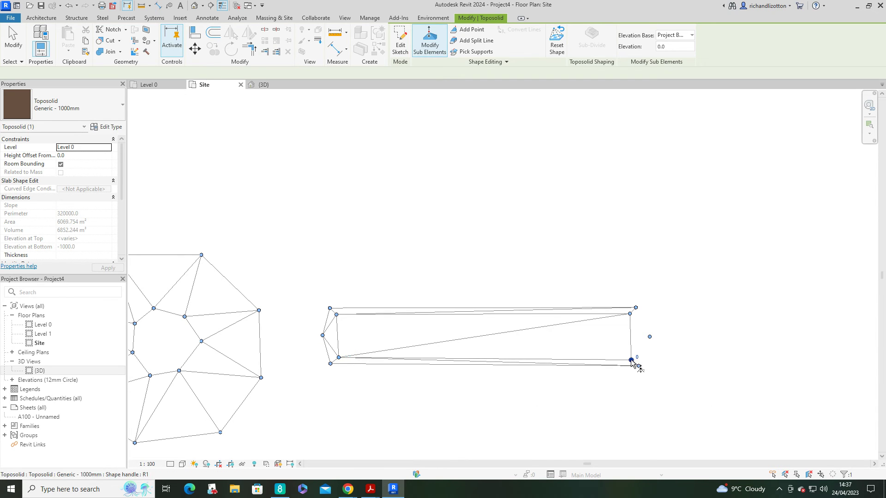
pyautogui.click(642, 354)
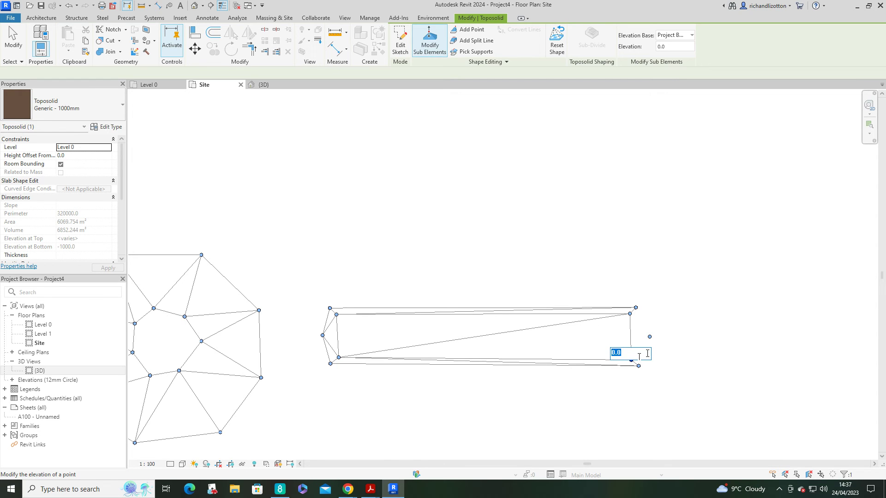
pyautogui.press('Return')
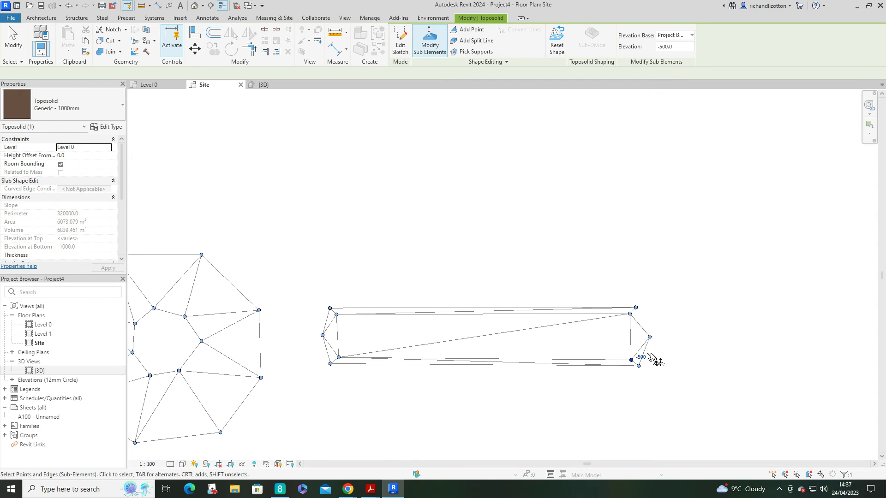
pyautogui.click(631, 314)
pyautogui.click(637, 311)
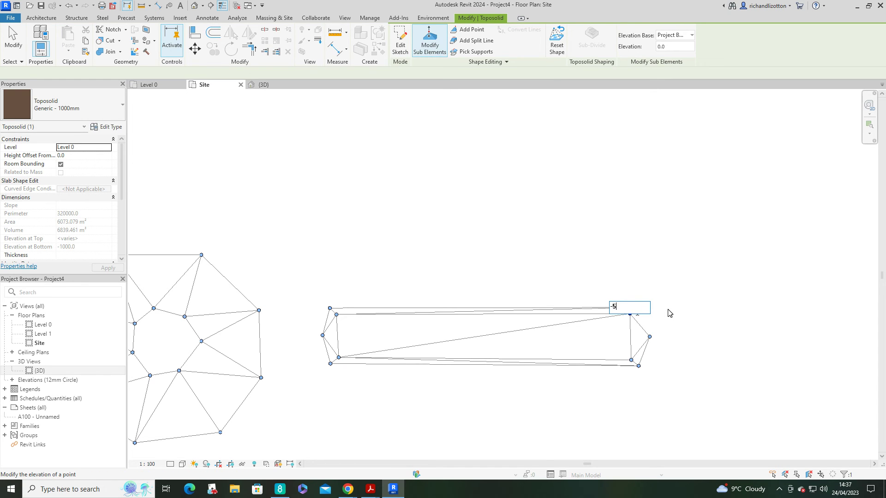
pyautogui.press('Return')
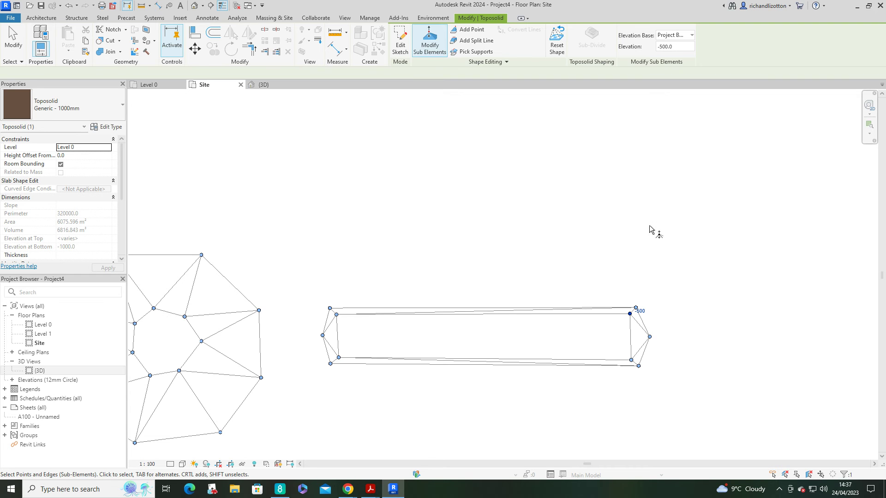
pyautogui.click(274, 87)
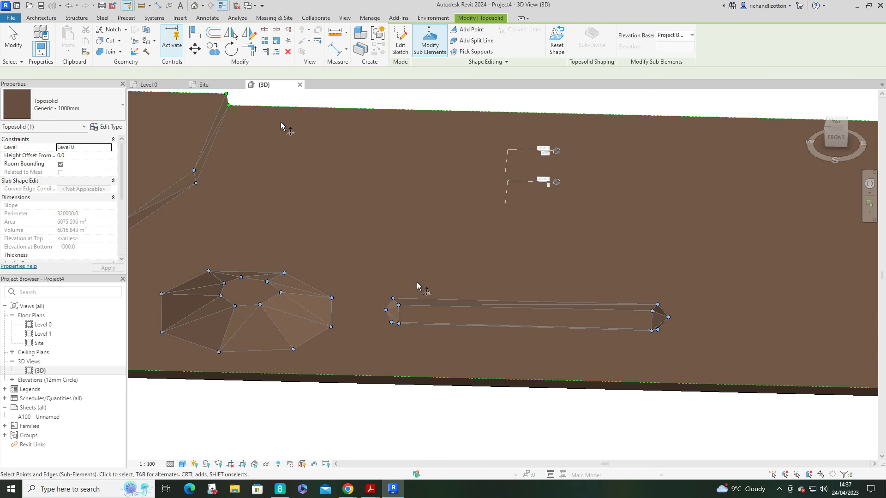
# - Orbit to an isometric view of the sunken trench, then return to the Site plan
pyautogui.keyDown('shift'); pyautogui.moveTo(479, 323); pyautogui.dragTo(504, 390, button='middle'); pyautogui.keyUp('shift')
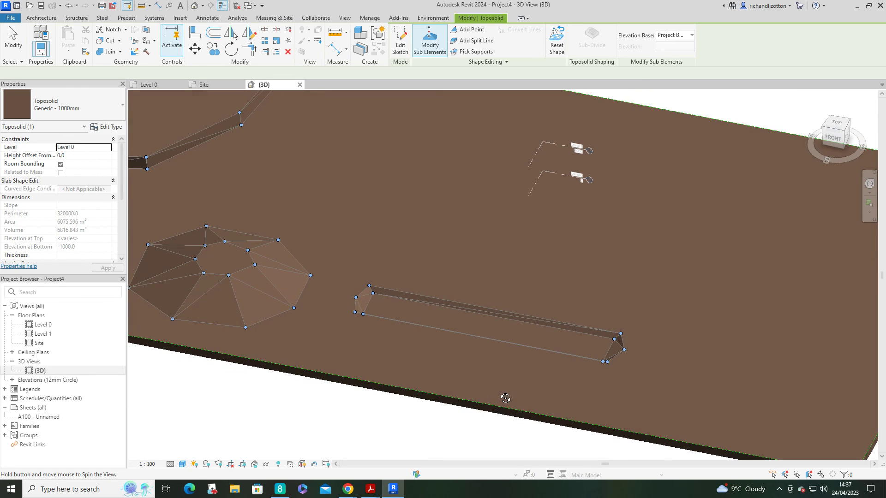
pyautogui.click(220, 87)
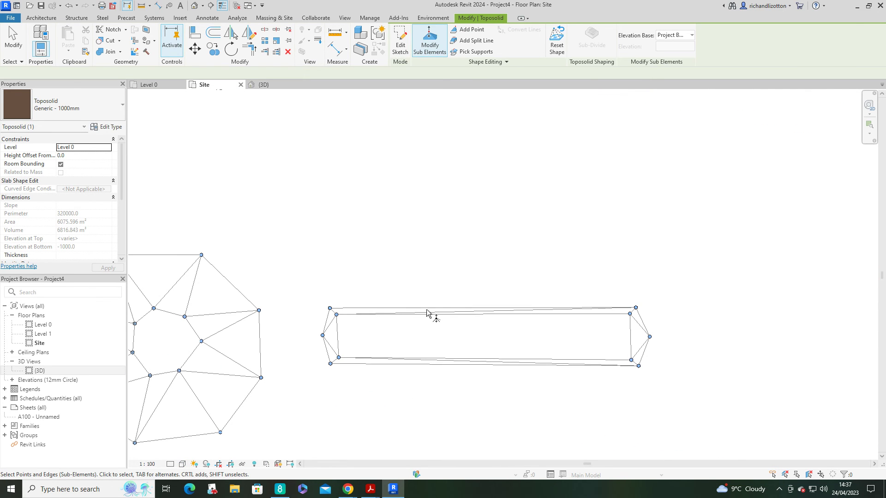
# - Check the elevations of the trench's top outer, left end and upper-left diagonal edges
pyautogui.moveTo(430, 347)
pyautogui.mouseDown(button='middle')
pyautogui.moveTo(409, 320)
pyautogui.moveTo(425, 346)
pyautogui.mouseUp(button='middle')
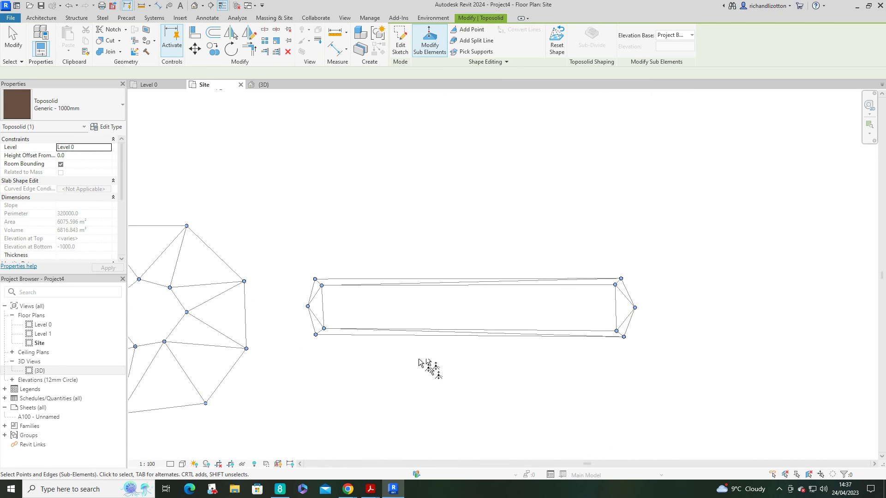
pyautogui.click(361, 281)
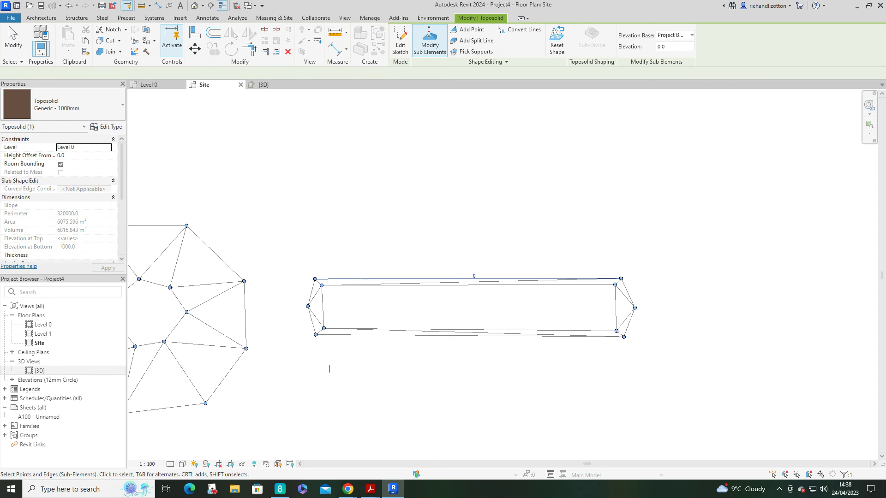
pyautogui.click(317, 319)
pyautogui.scroll(4, 317, 332)
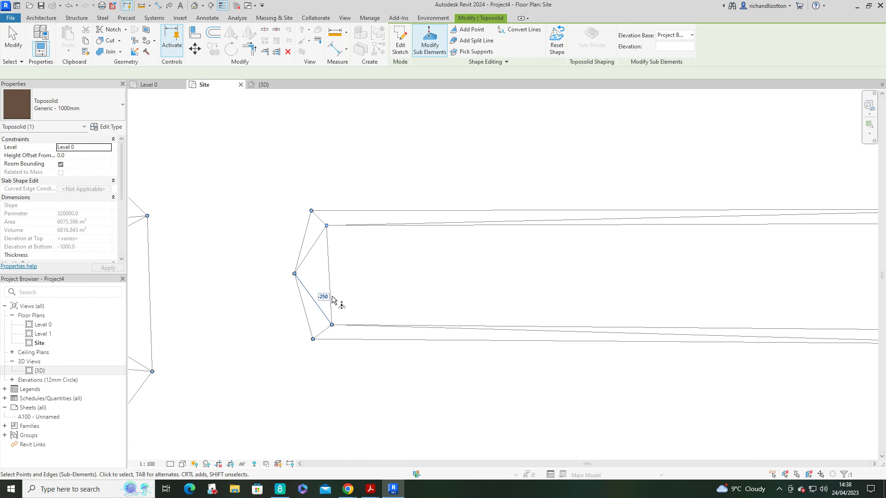
pyautogui.click(331, 270)
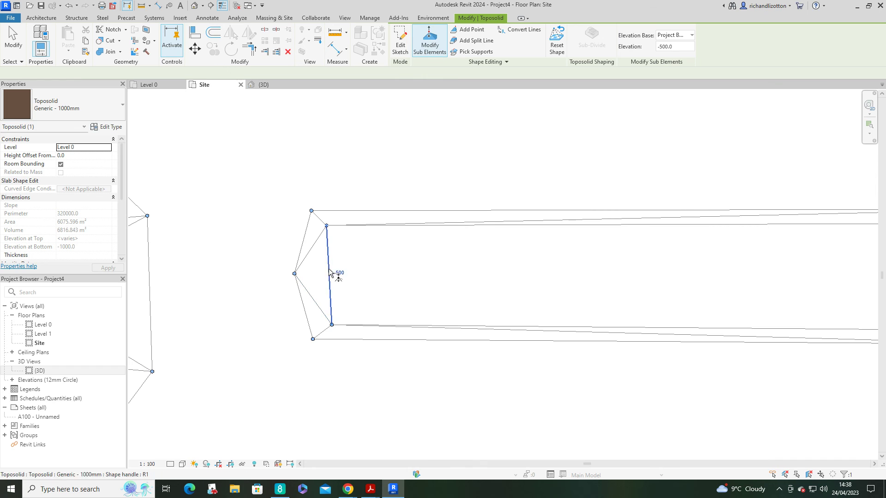
pyautogui.click(304, 250)
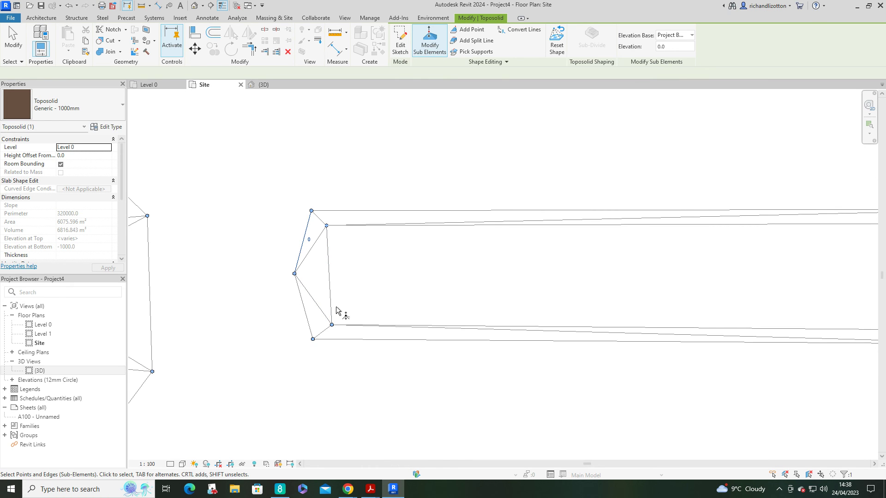
pyautogui.scroll(-3, 336, 312)
# - Deepen the trench's right inner end edge to elevation -650
pyautogui.moveTo(613, 372); pyautogui.dragTo(568, 382, button='middle')
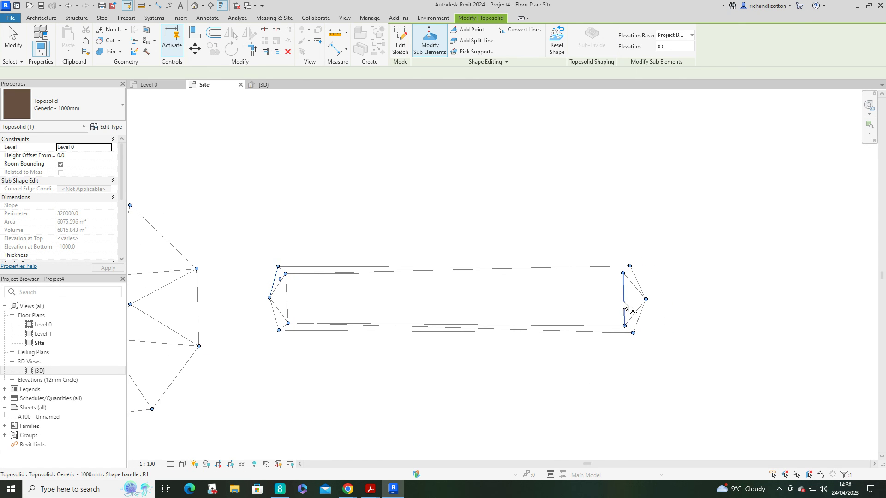
pyautogui.scroll(3, 625, 307)
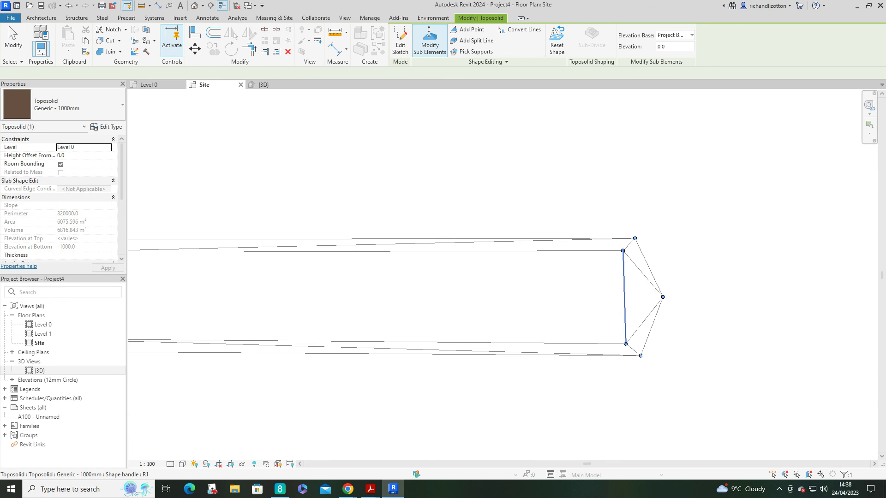
pyautogui.click(626, 302)
pyautogui.click(637, 295)
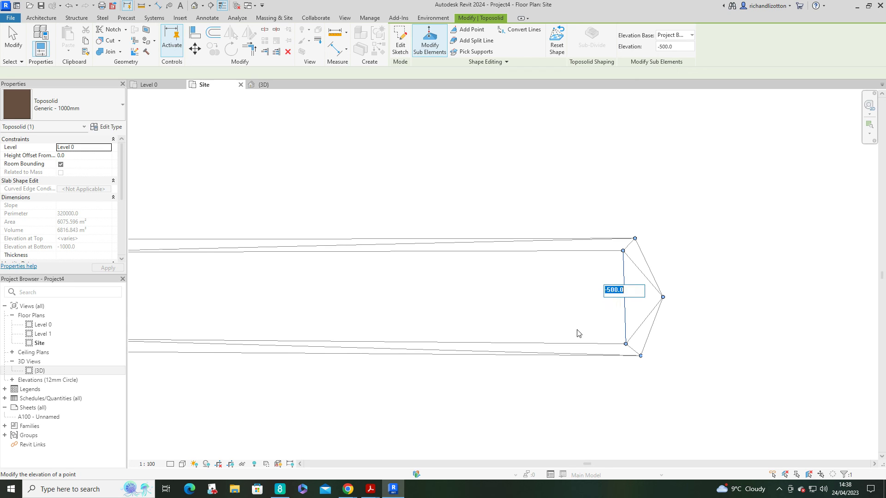
pyautogui.write('-650')
pyautogui.press('Return')
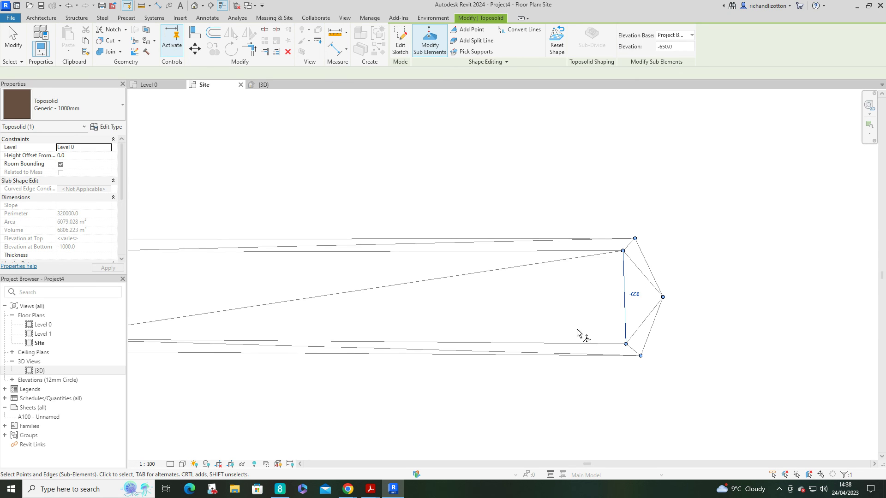
pyautogui.scroll(-4, 578, 334)
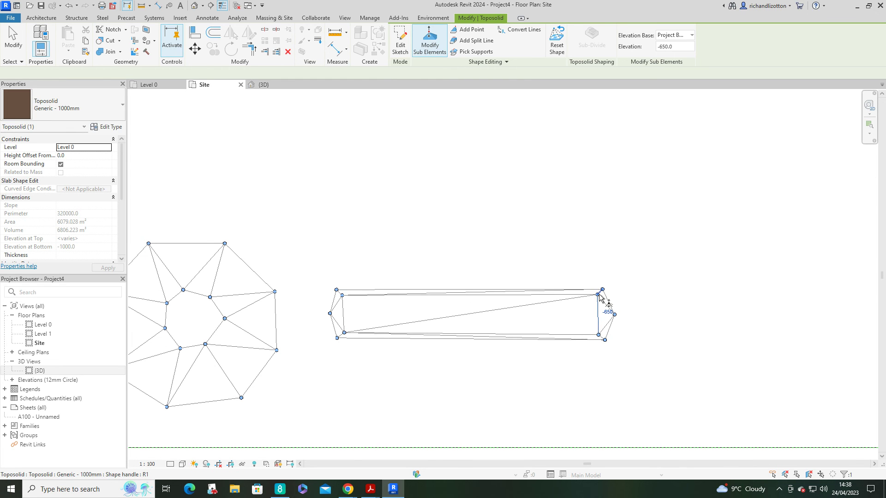
pyautogui.scroll(4, 600, 302)
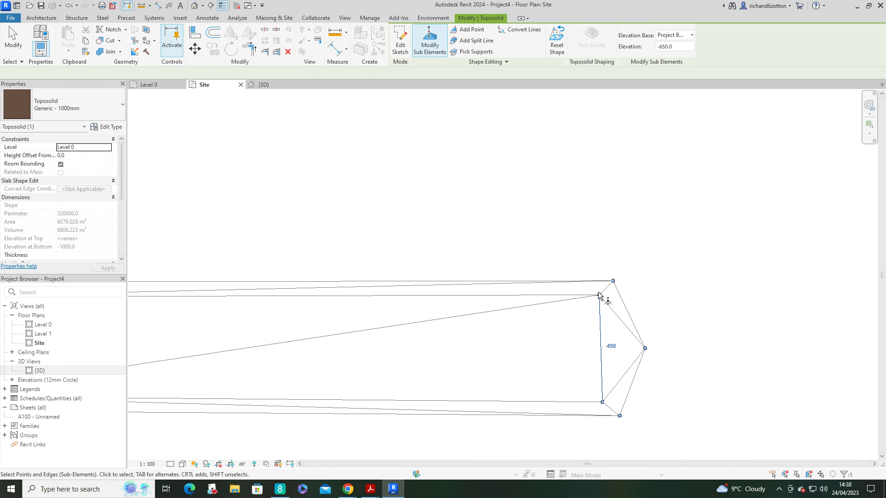
pyautogui.press('Delete')
pyautogui.hotkey('ctrl', 'z')
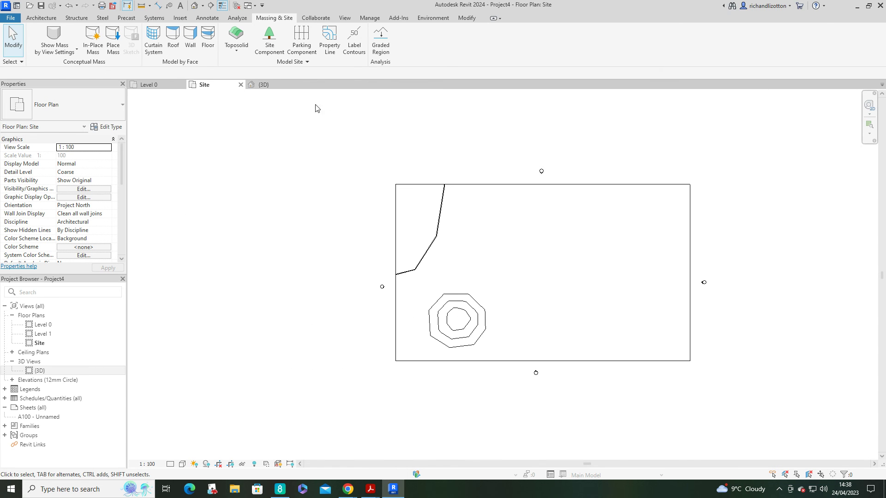
# - Switch to 3D, zoom and orbit past the trench's deep end to a whole-site overview
pyautogui.click(268, 85)
pyautogui.scroll(5, 610, 359)
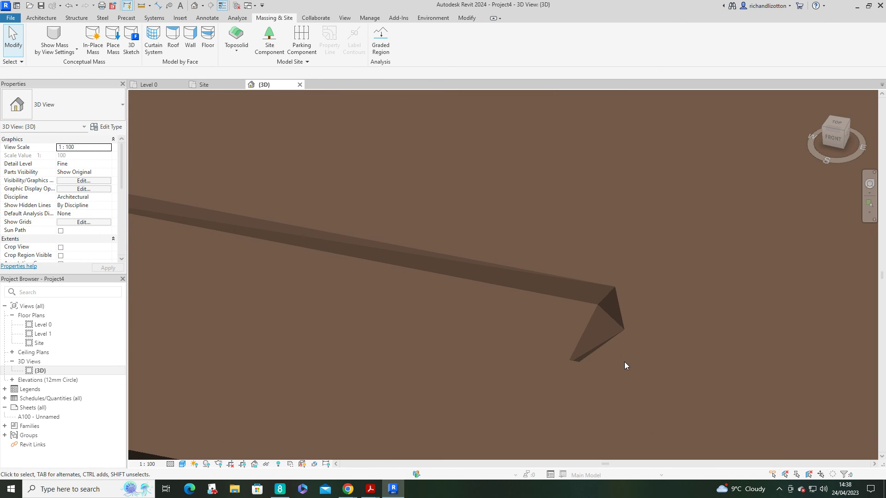
pyautogui.keyDown('shift'); pyautogui.moveTo(565, 354); pyautogui.dragTo(602, 355, button='middle'); pyautogui.keyUp('shift')
pyautogui.scroll(-8, 603, 332)
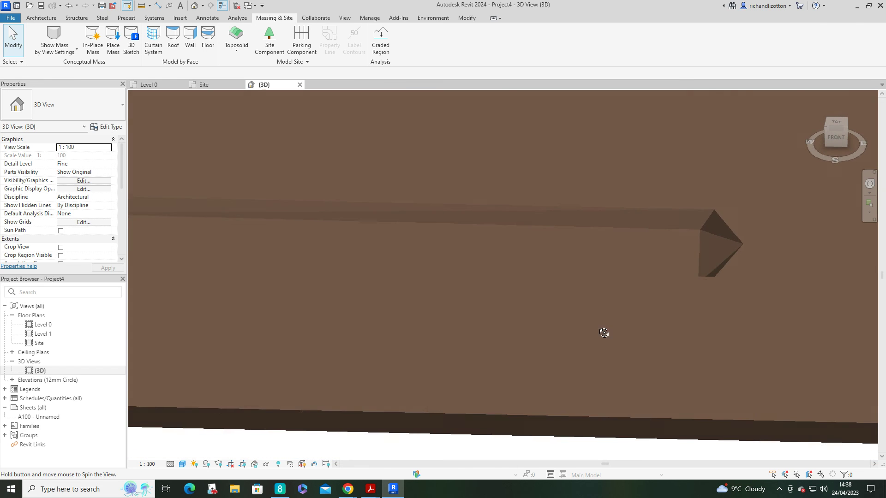
pyautogui.keyDown('shift'); pyautogui.moveTo(596, 323); pyautogui.dragTo(553, 384, button='middle'); pyautogui.keyUp('shift')
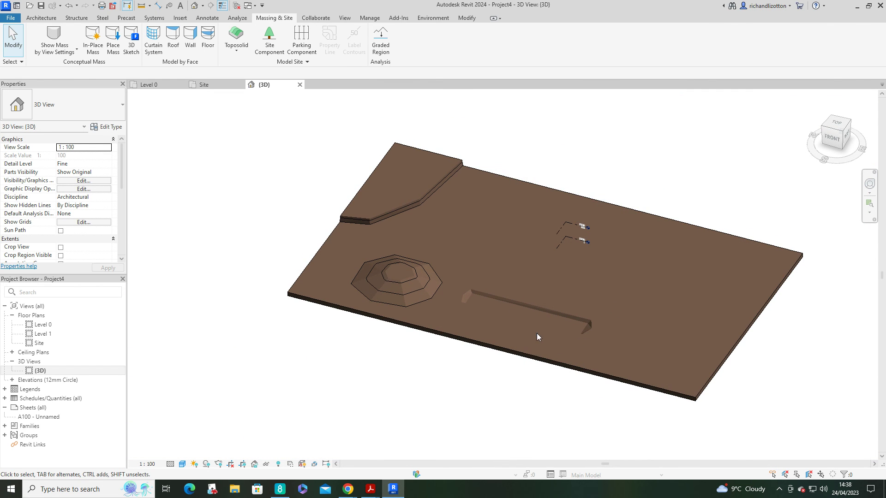